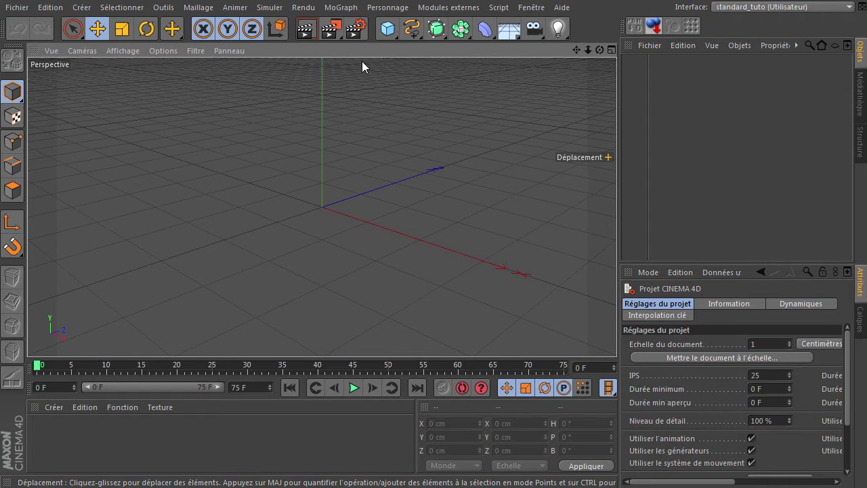
# - Add a Null object and rename it 'xpresso'
pyautogui.moveTo(387, 29); pyautogui.dragTo(429, 40)
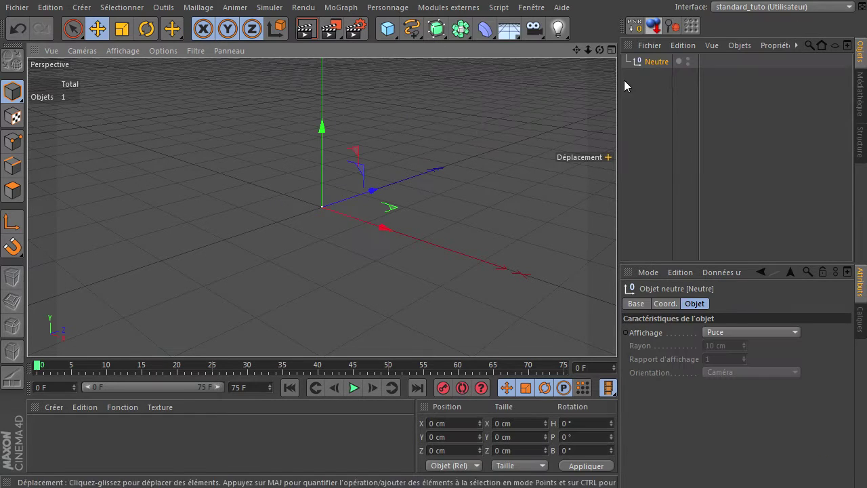
pyautogui.doubleClick(656, 61)
pyautogui.write('x')
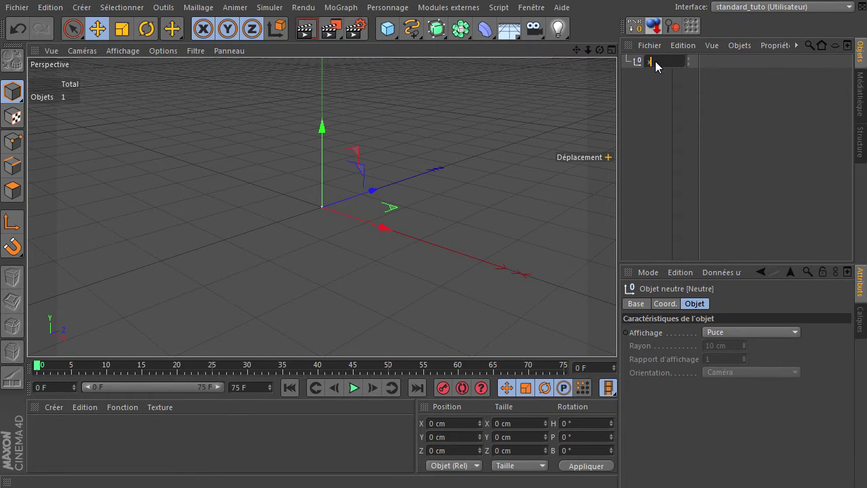
pyautogui.write('presso')
pyautogui.press('Return')
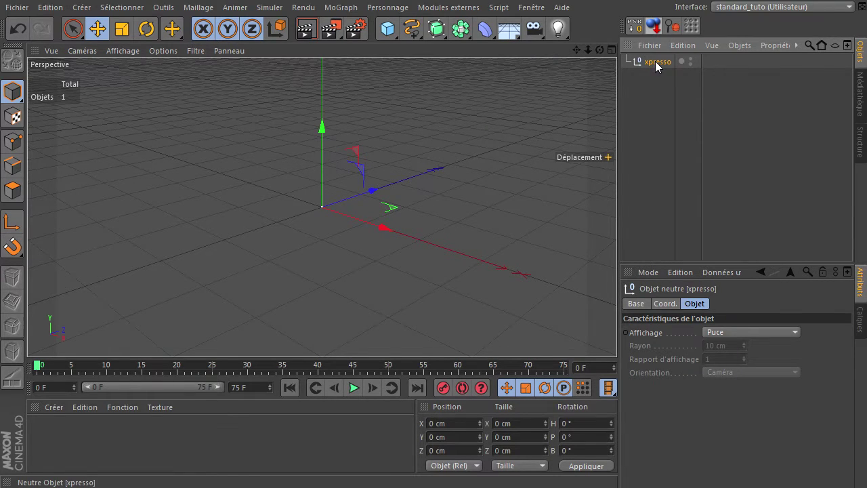
# - Attach an XPresso tag to the xpresso null, then close the empty XPresso editor
pyautogui.rightClick(656, 62)
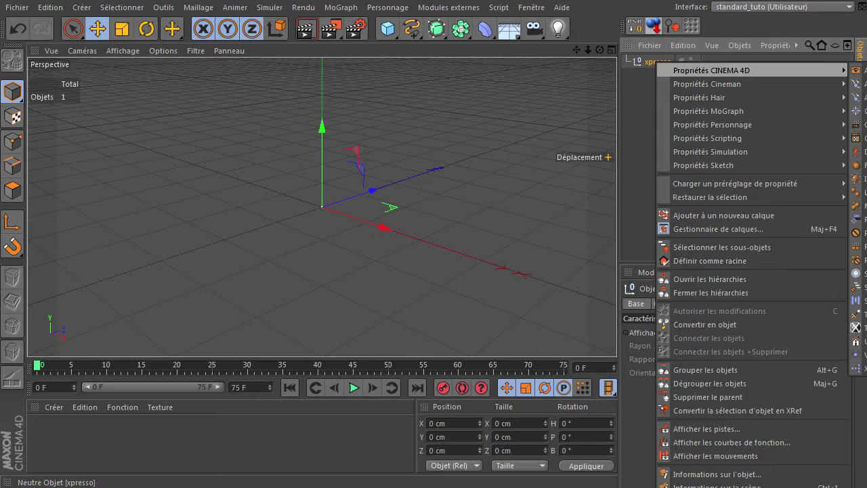
pyautogui.click(859, 368)
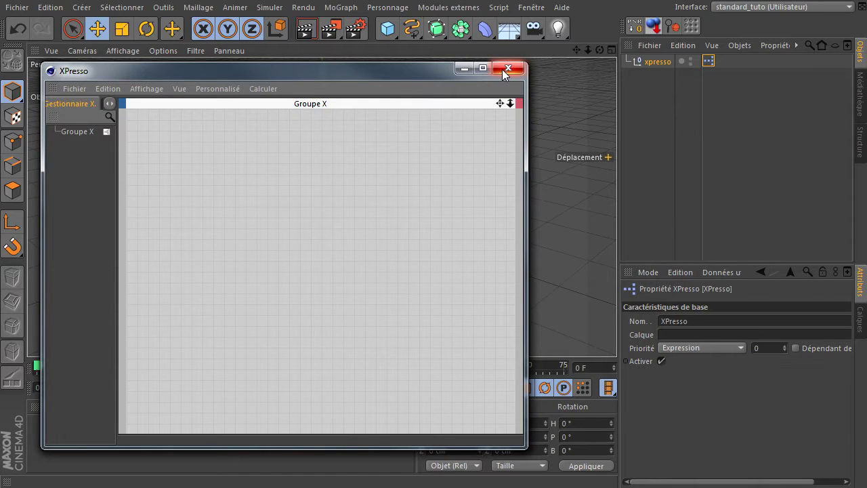
pyautogui.click(508, 68)
# - Add a cube with Taille X, Y and Z of 100 cm and convert it to an editable polygon
pyautogui.click(388, 28)
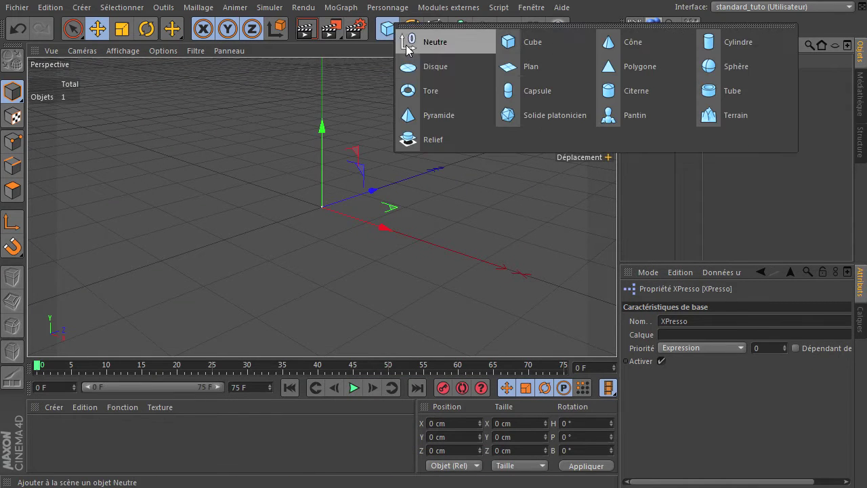
pyautogui.click(539, 42)
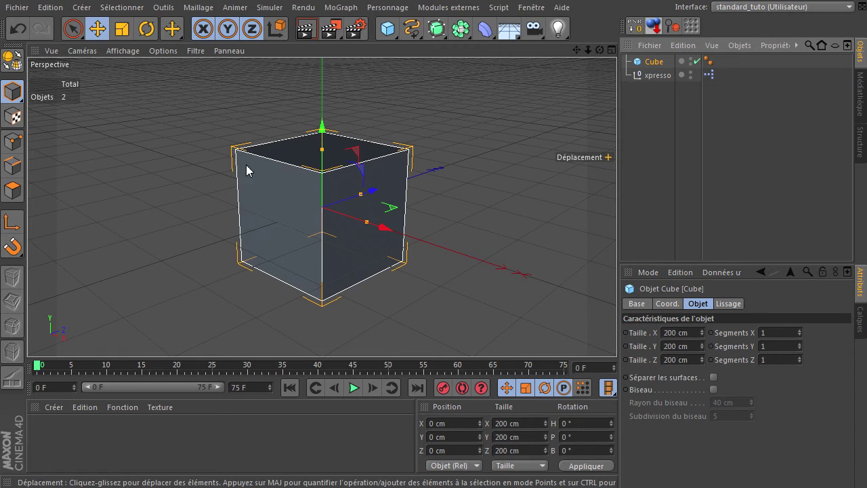
pyautogui.click(697, 334)
pyautogui.write('100')
pyautogui.click(691, 342)
pyautogui.write('1')
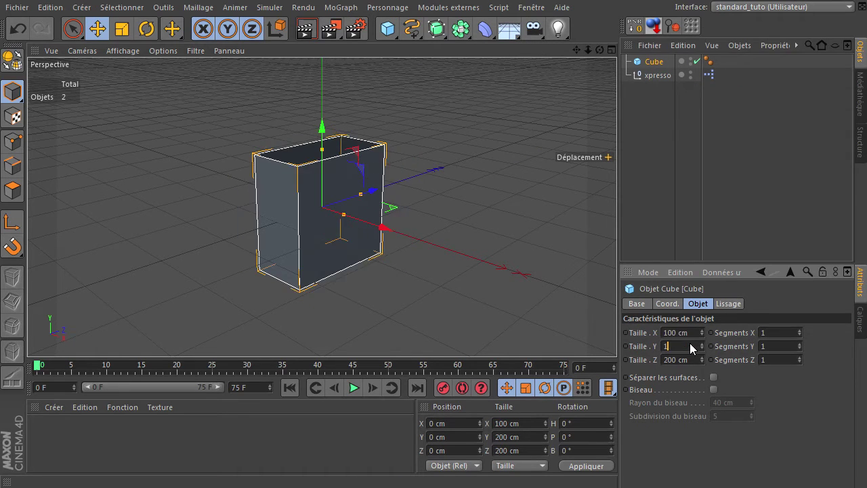
pyautogui.click(687, 356)
pyautogui.write('100')
pyautogui.press('Return')
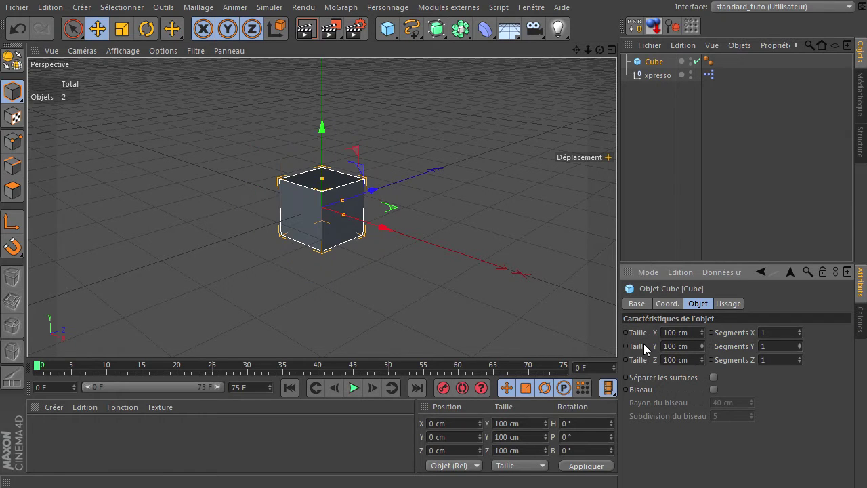
pyautogui.click(13, 60)
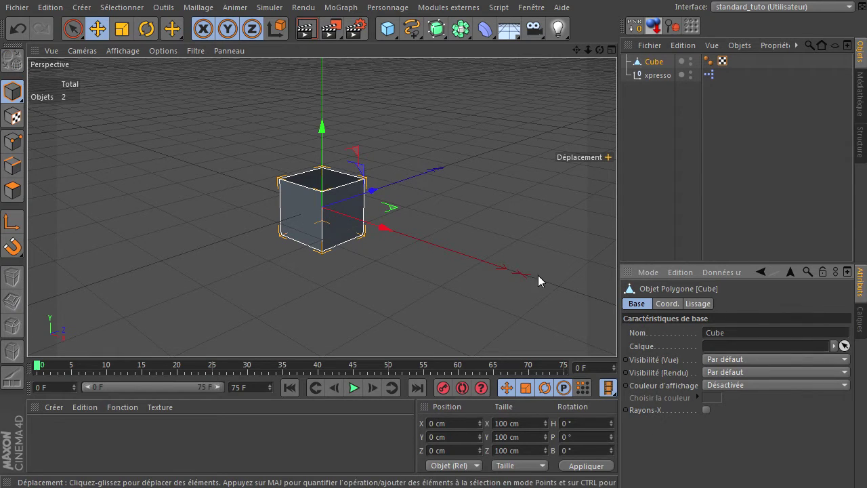
# - Draw a three-point linear spline from lower left, behind the cube, to the right
pyautogui.click(412, 28)
pyautogui.click(456, 67)
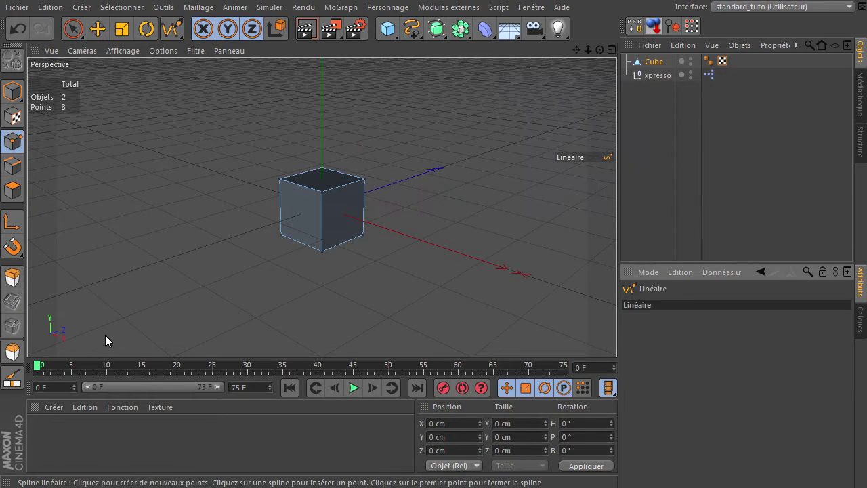
pyautogui.click(114, 301)
pyautogui.click(226, 145)
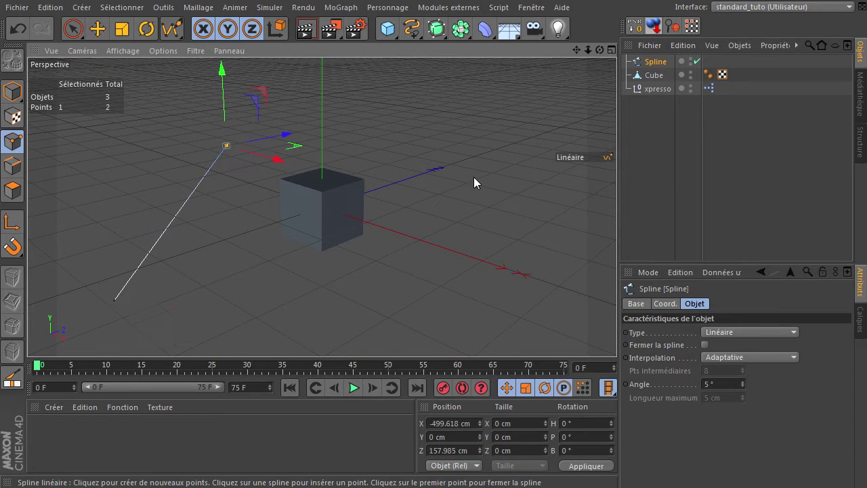
pyautogui.click(508, 158)
pyautogui.click(74, 29)
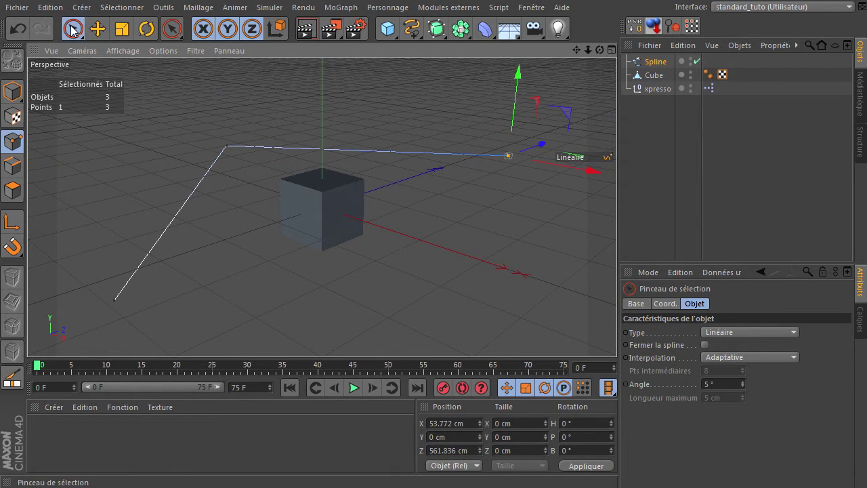
pyautogui.click(378, 239)
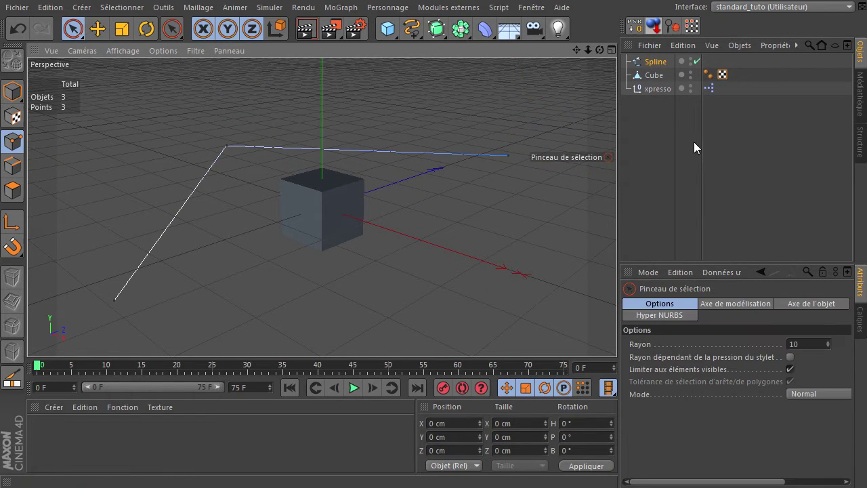
# - Move the xpresso null to the top of the Object Manager list
pyautogui.click(651, 91)
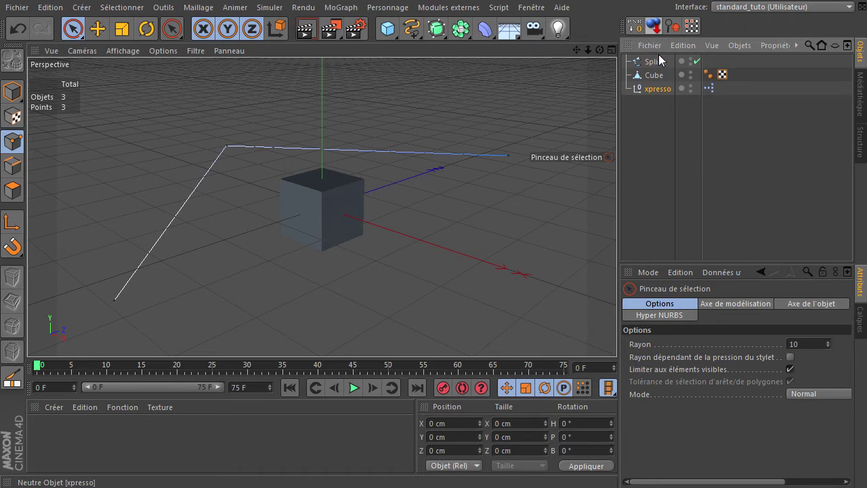
pyautogui.moveTo(661, 61); pyautogui.dragTo(653, 59)
pyautogui.click(665, 206)
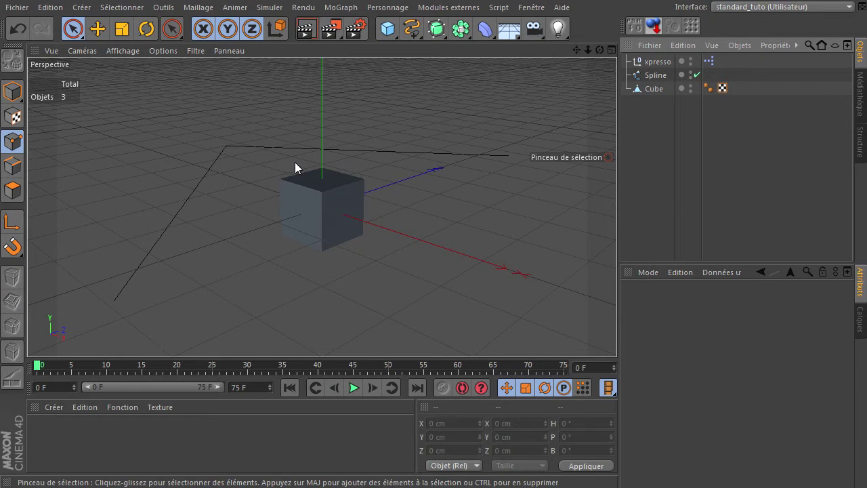
# - Open the tag's XPresso editor with the node pool shown, enlarging the window and node list
pyautogui.doubleClick(709, 62)
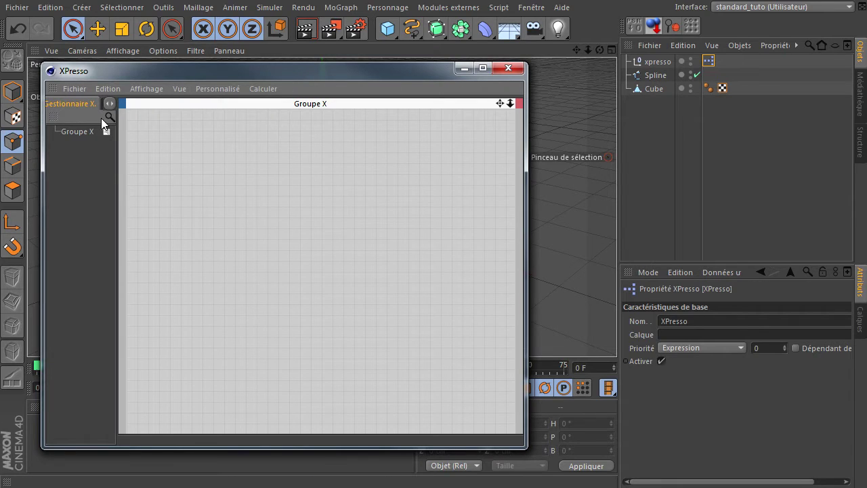
pyautogui.click(113, 105)
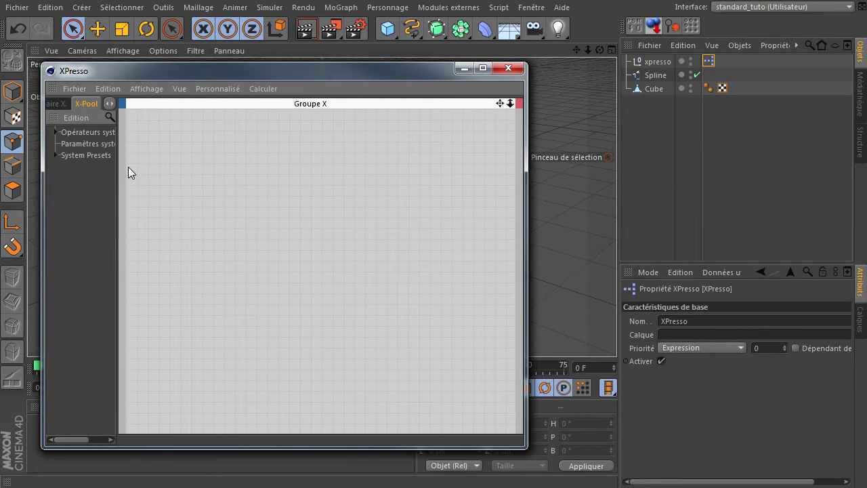
pyautogui.moveTo(526, 195); pyautogui.dragTo(610, 203)
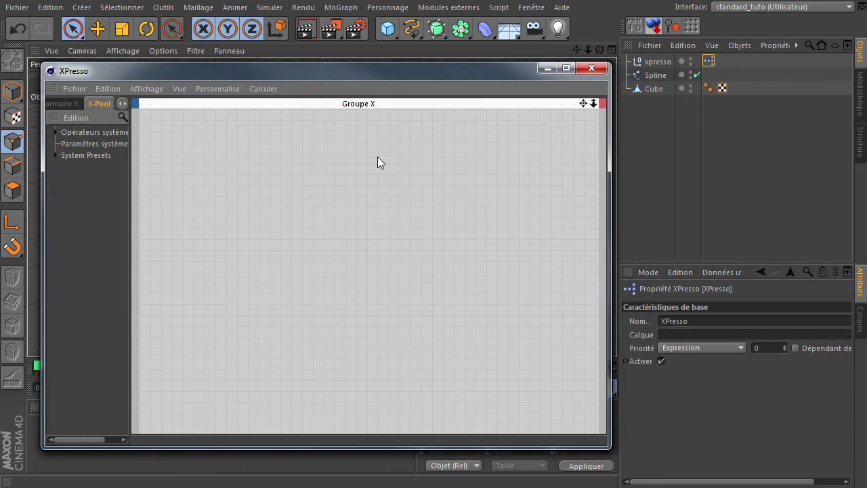
pyautogui.moveTo(129, 176); pyautogui.dragTo(191, 187)
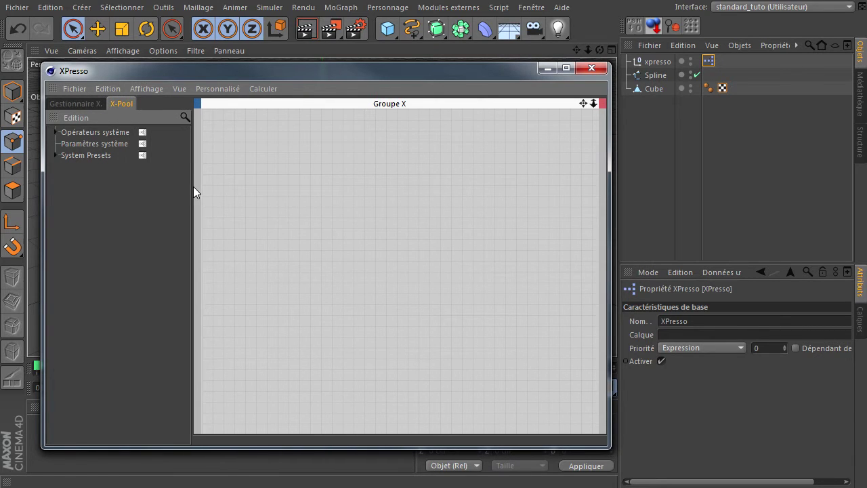
pyautogui.click(55, 132)
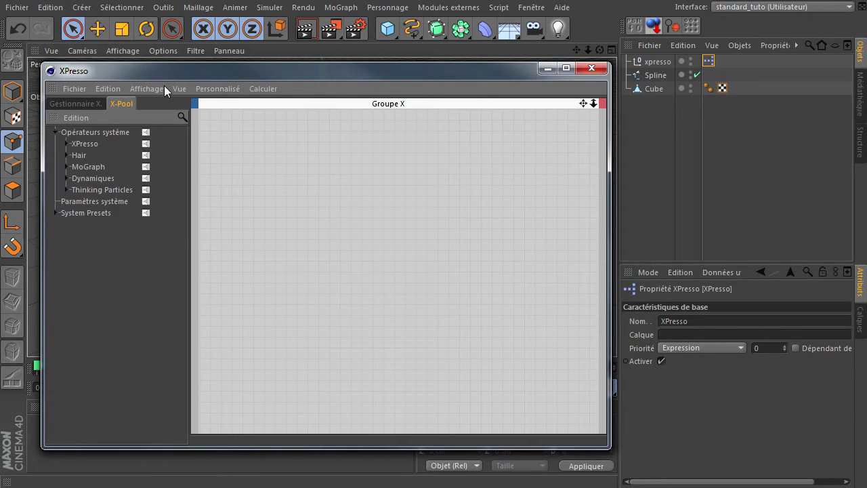
pyautogui.moveTo(172, 69); pyautogui.dragTo(138, 56)
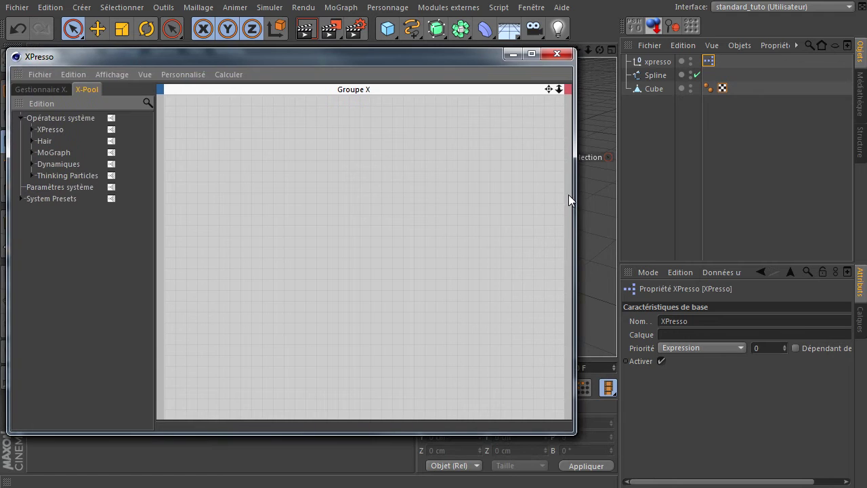
pyautogui.moveTo(578, 194); pyautogui.dragTo(605, 191)
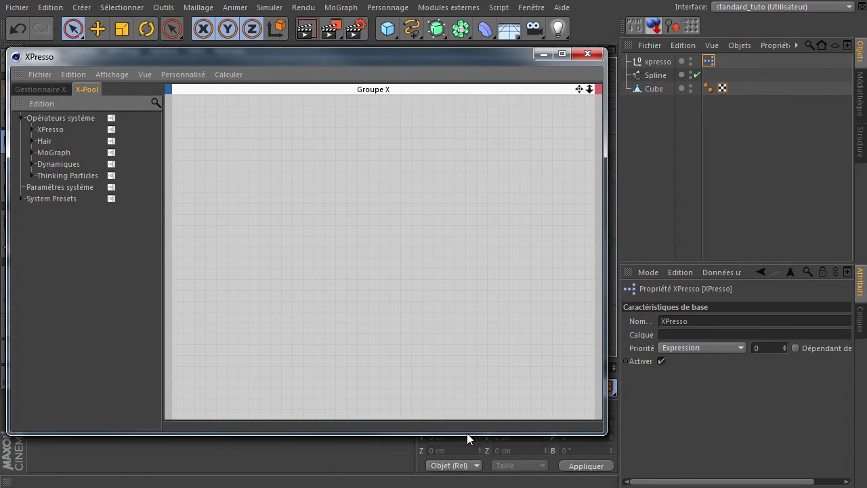
pyautogui.moveTo(467, 433); pyautogui.dragTo(473, 353)
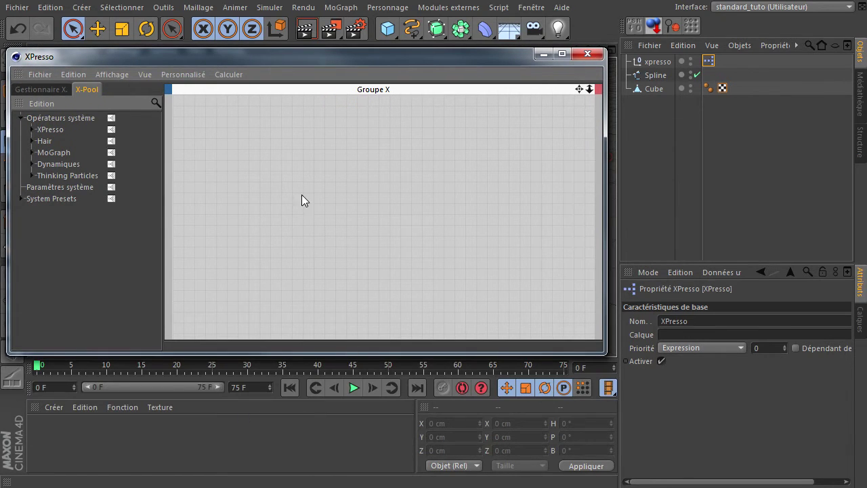
# - Expand the XPresso Généralités node group in the pool, then close the editor
pyautogui.click(31, 129)
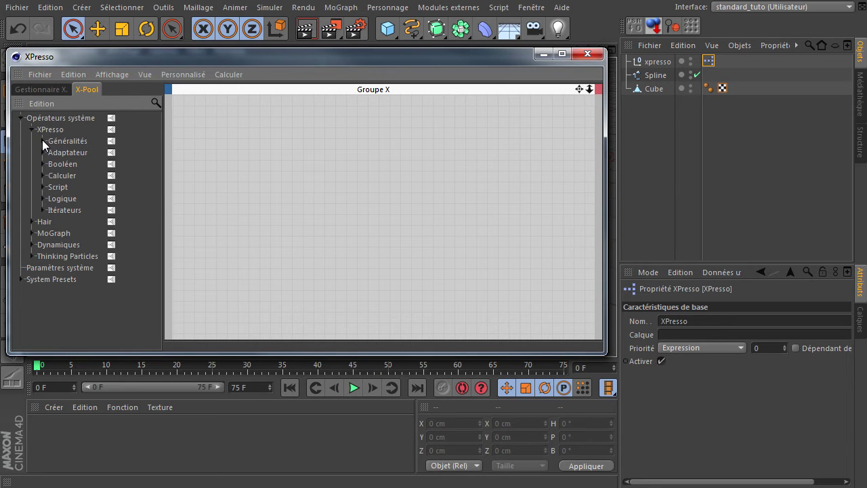
pyautogui.click(43, 140)
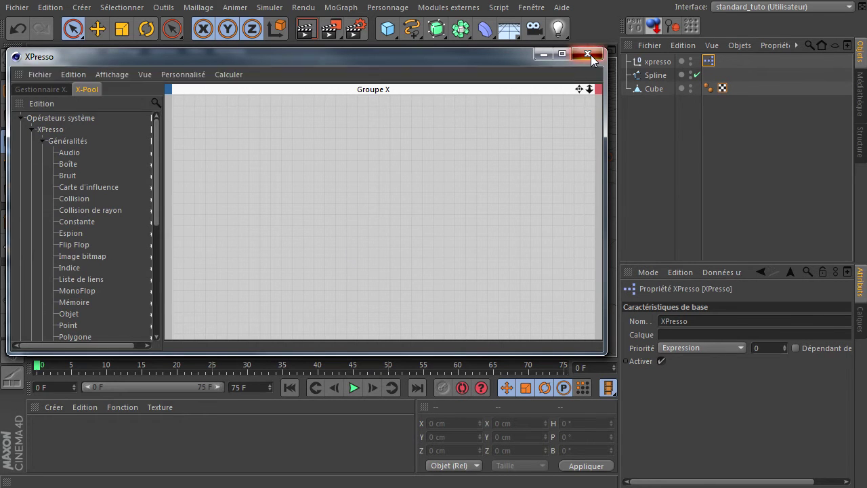
pyautogui.click(588, 55)
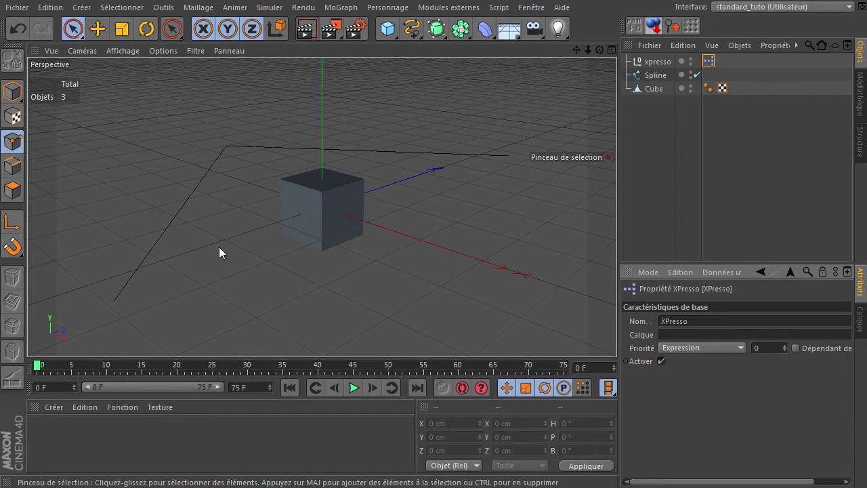
# - Select a top corner point of the cube and show its position in Monde coordinates (50, 50, -50 cm)
pyautogui.click(652, 91)
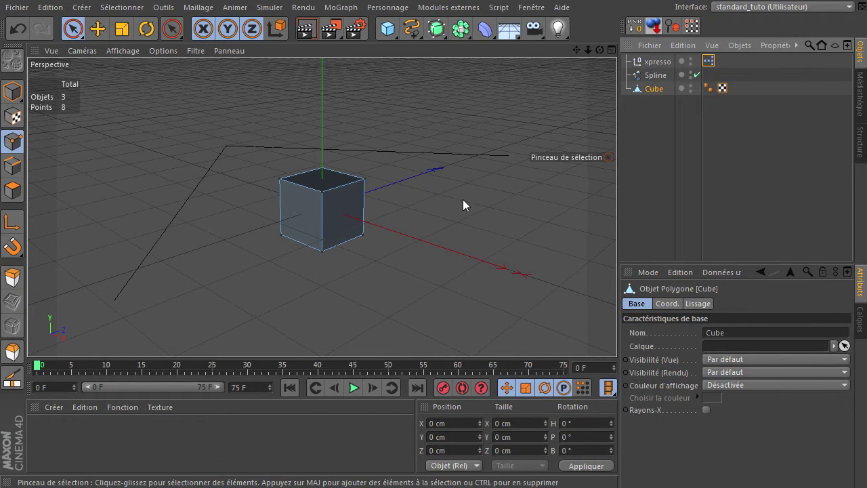
pyautogui.click(322, 193)
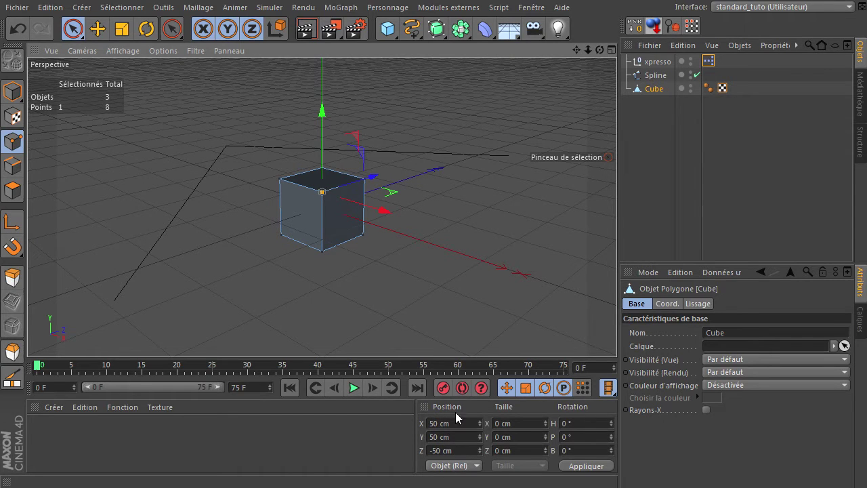
pyautogui.click(447, 466)
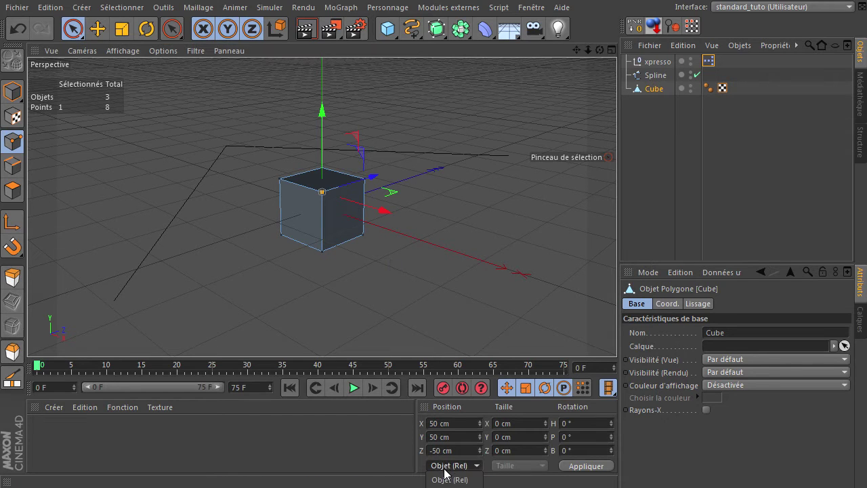
pyautogui.click(447, 479)
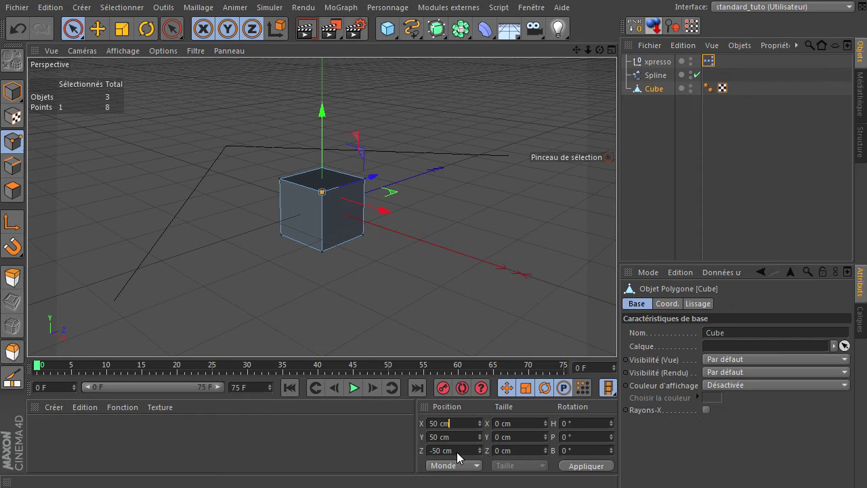
# - Read several cube corner positions, then list all eight points in the Structure manager
pyautogui.click(280, 180)
pyautogui.click(467, 424)
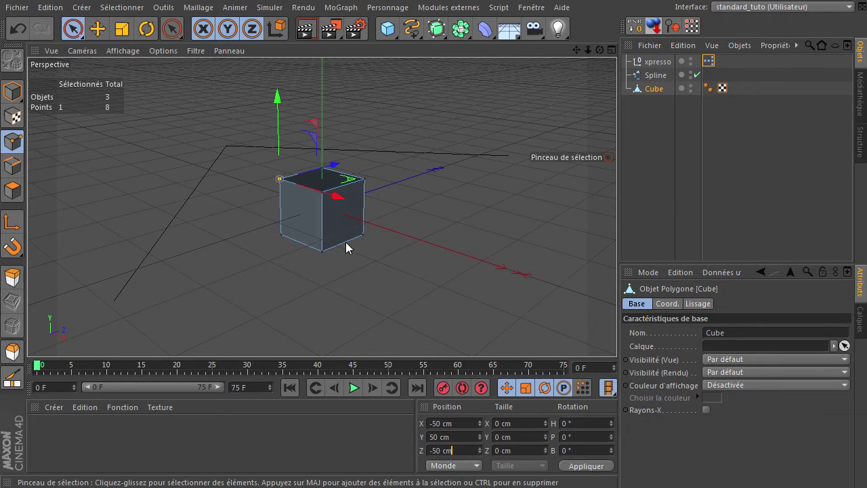
pyautogui.click(361, 235)
pyautogui.click(457, 425)
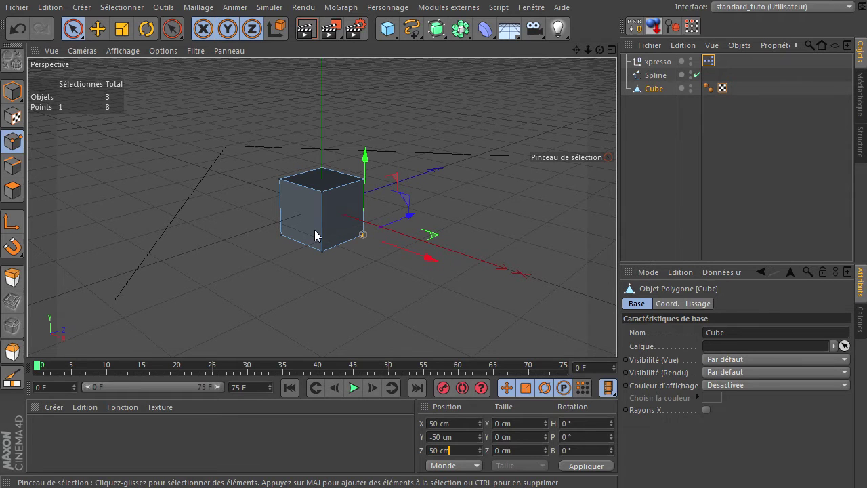
pyautogui.click(323, 191)
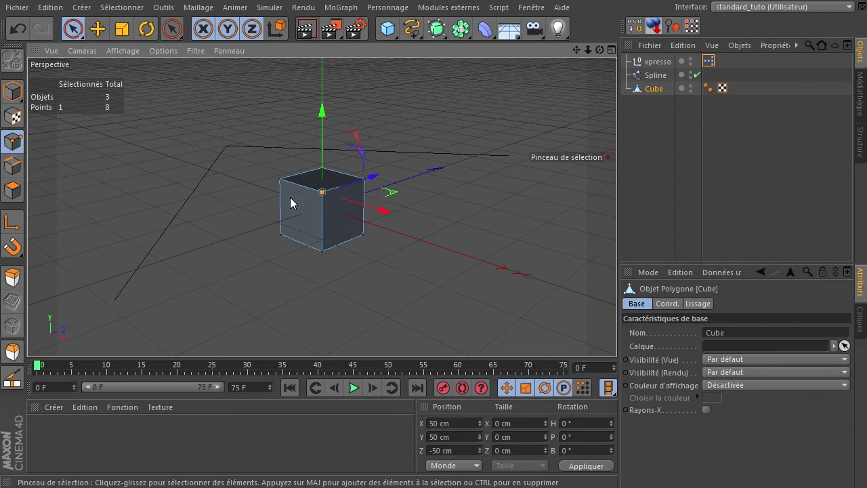
pyautogui.click(280, 235)
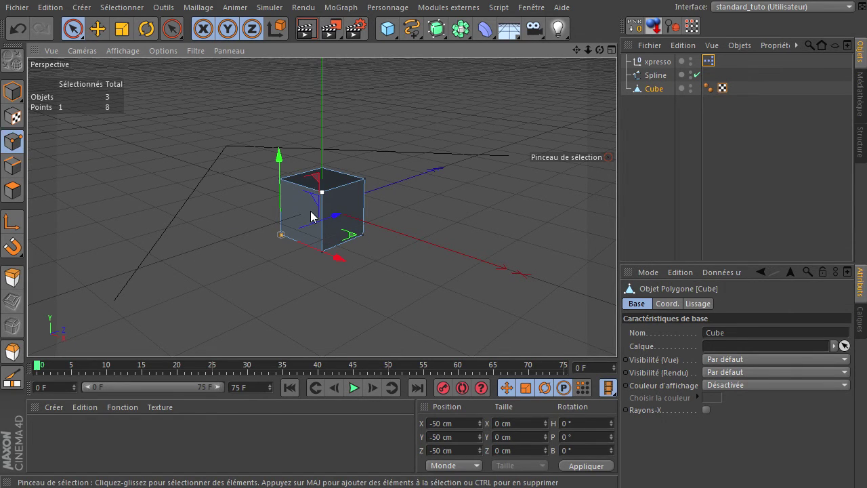
pyautogui.click(365, 178)
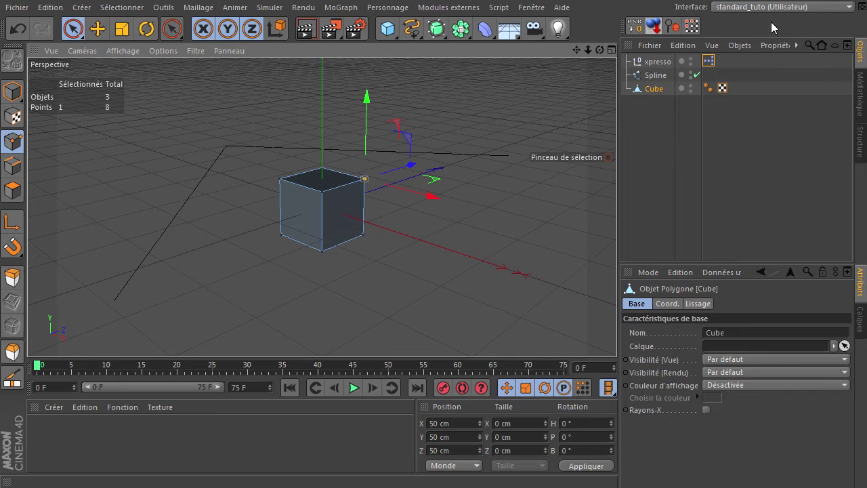
pyautogui.click(860, 142)
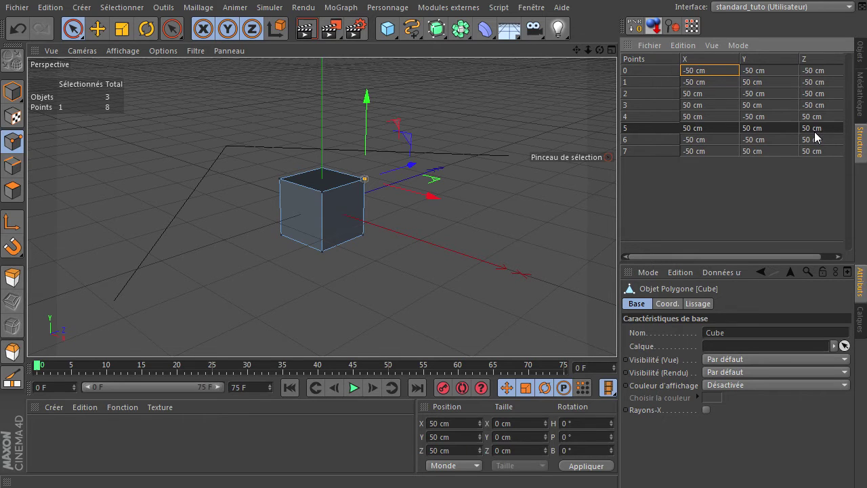
# - Compare points 0 and 5 in the Structure table, then return to the object list and open the XPresso tag
pyautogui.click(461, 423)
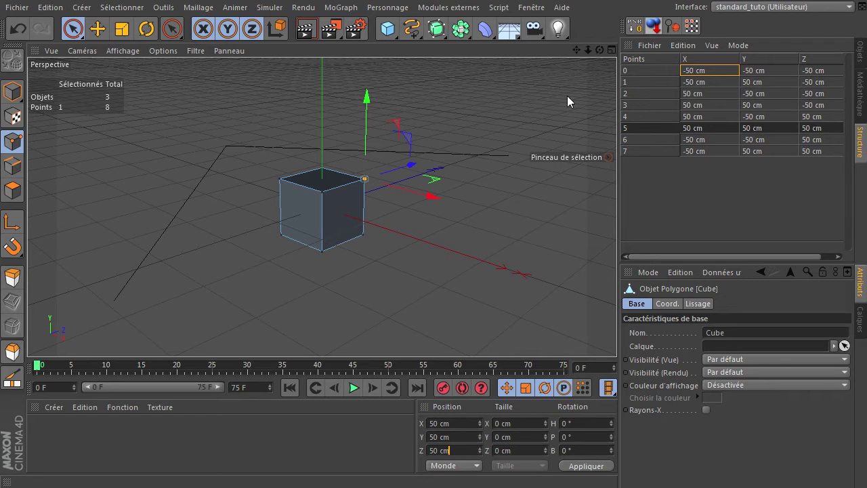
pyautogui.click(647, 70)
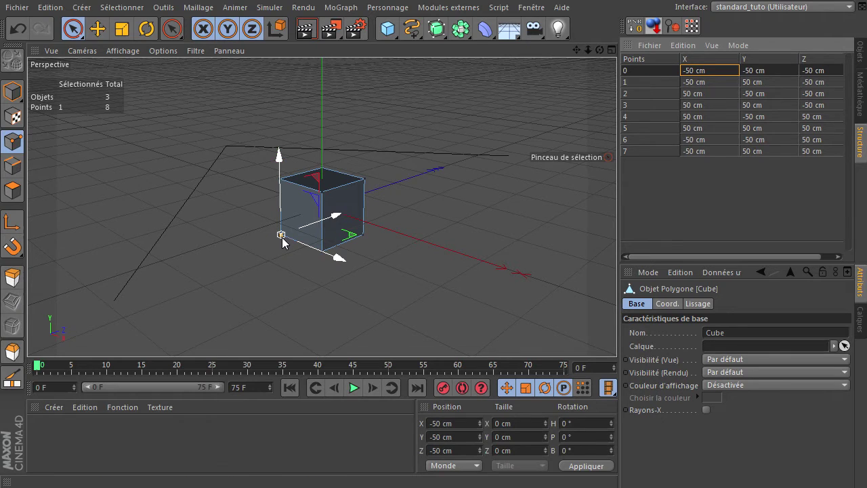
pyautogui.click(322, 193)
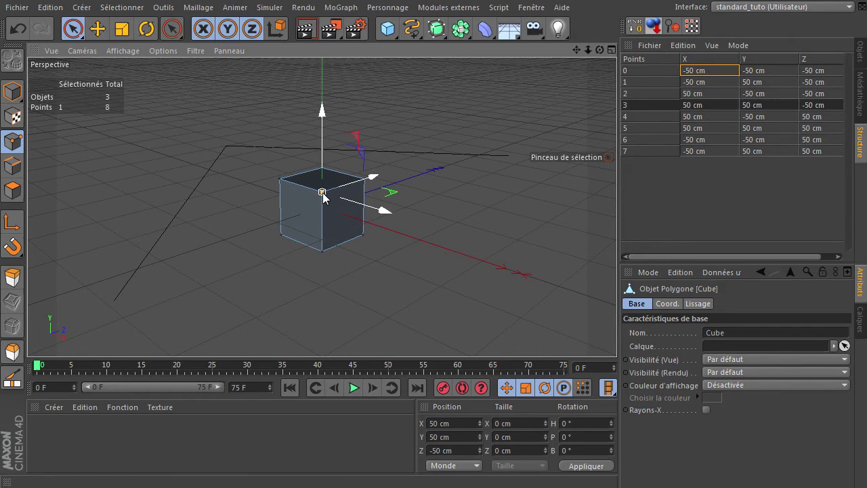
pyautogui.click(638, 127)
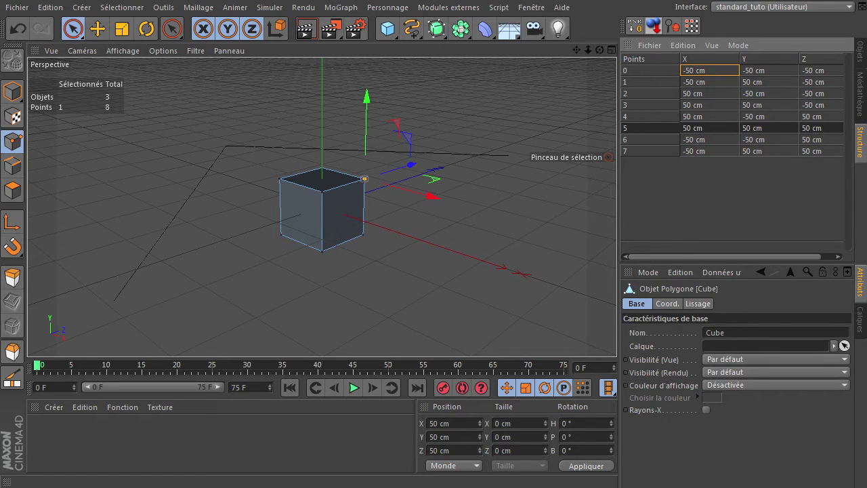
pyautogui.click(863, 61)
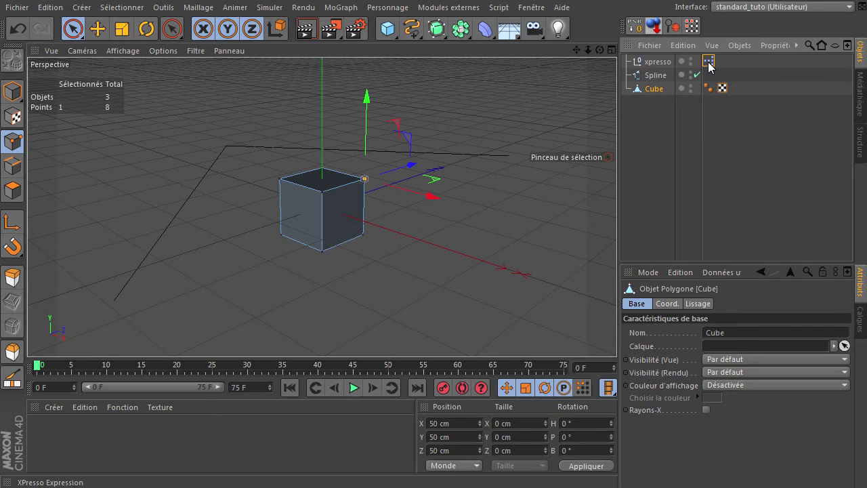
pyautogui.doubleClick(708, 62)
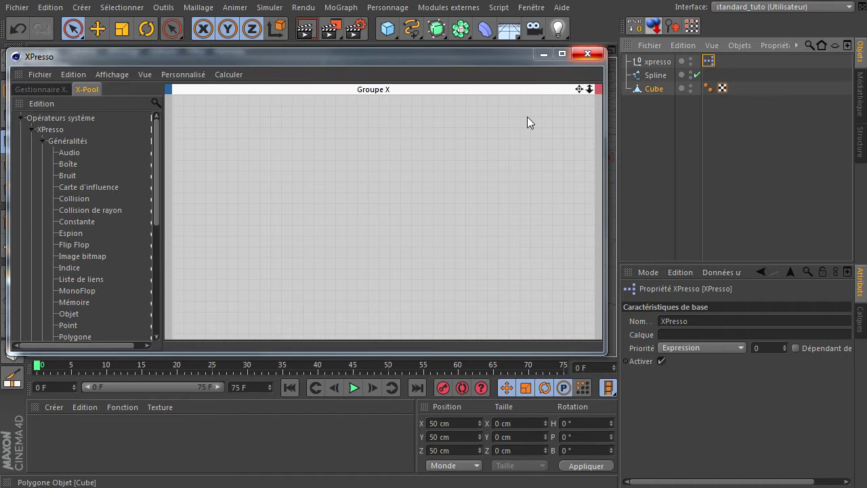
# - Add a Cube object node and a Point node to the XPresso graph
pyautogui.moveTo(654, 89); pyautogui.dragTo(215, 138)
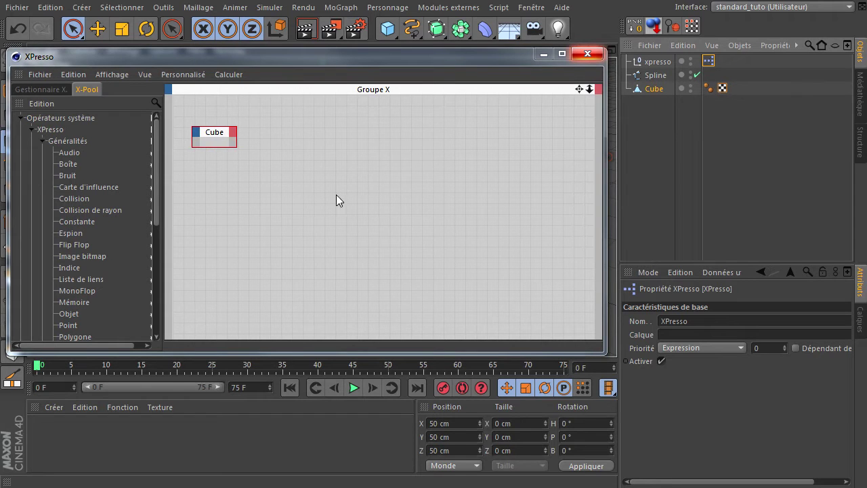
pyautogui.moveTo(156, 206); pyautogui.dragTo(154, 230)
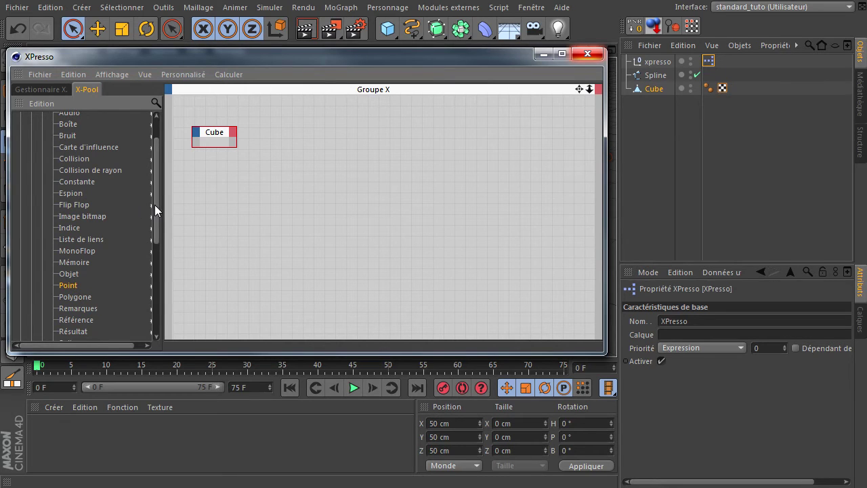
pyautogui.moveTo(155, 205); pyautogui.dragTo(151, 187)
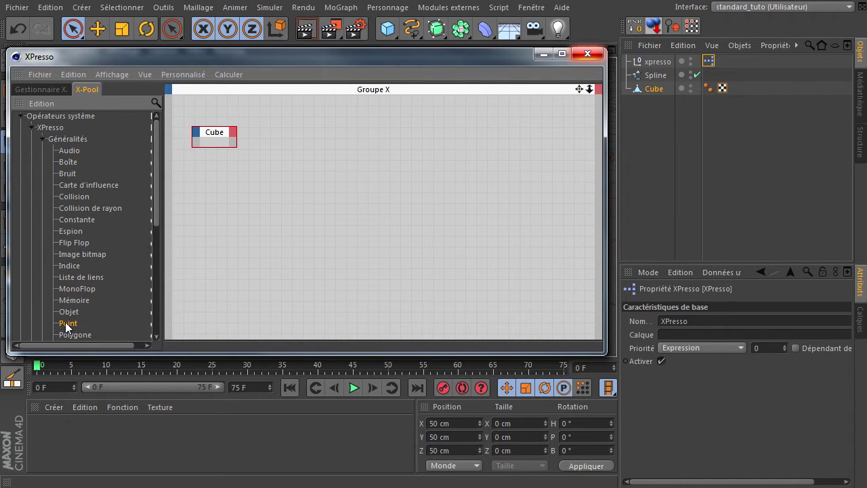
pyautogui.moveTo(328, 174); pyautogui.dragTo(352, 151)
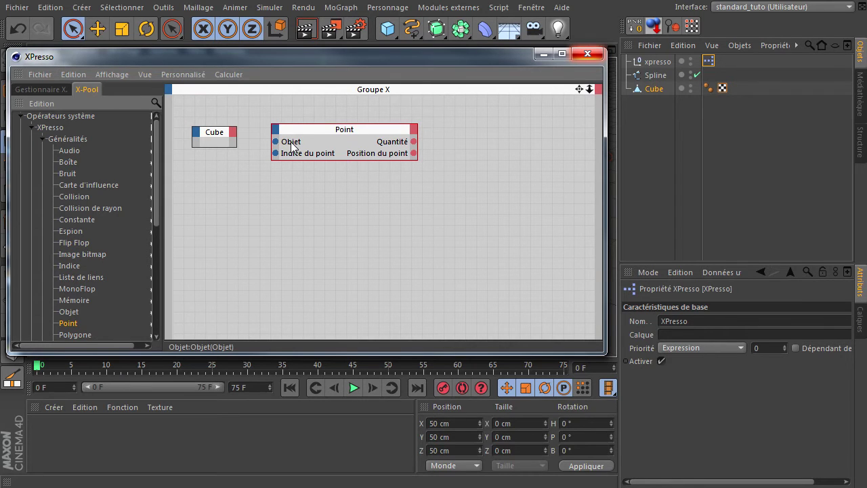
# - Add an Objet output port to the Cube node and wire it into Point's Objet input
pyautogui.click(233, 135)
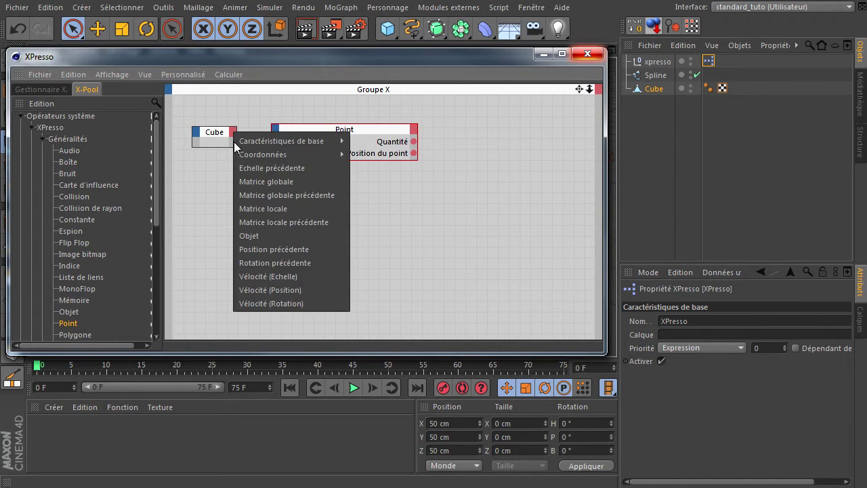
pyautogui.click(244, 235)
pyautogui.moveTo(233, 143); pyautogui.dragTo(276, 143)
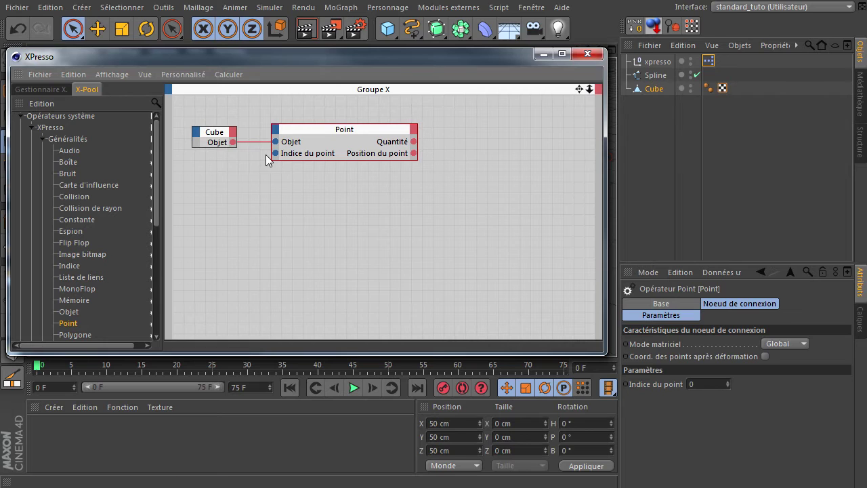
# - Set the Point node's point index to 5 and enable graph updates during animation
pyautogui.click(707, 386)
pyautogui.write('5')
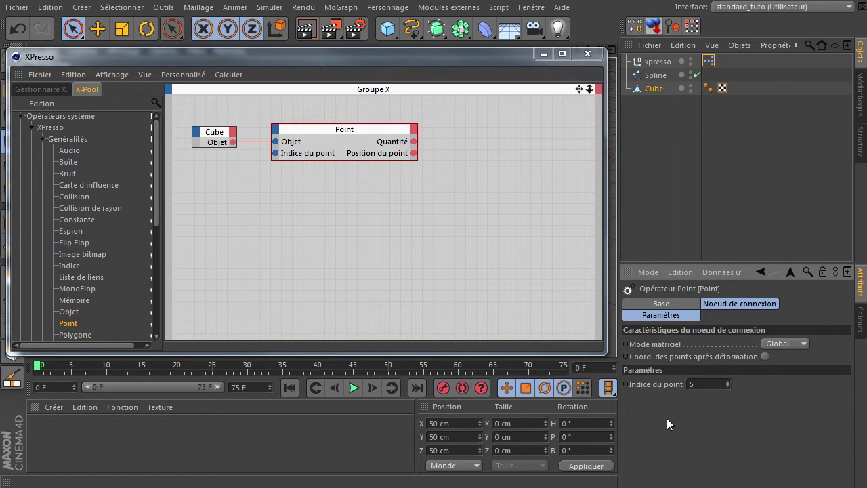
pyautogui.click(227, 74)
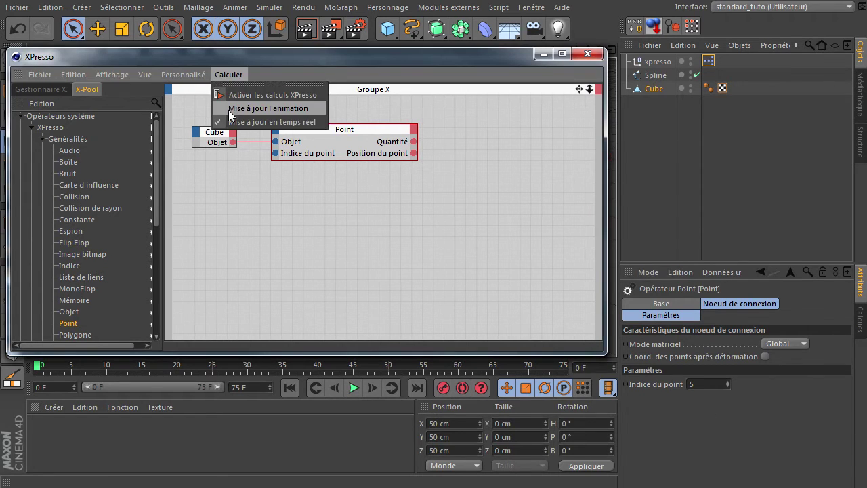
pyautogui.click(257, 107)
# - Set the scene end frame and preview range to 750 frames
pyautogui.click(354, 388)
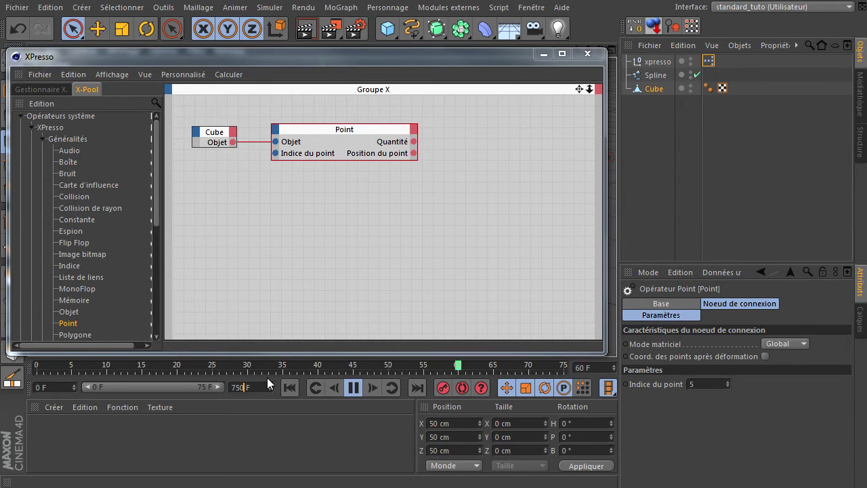
pyautogui.write('0')
pyautogui.press('Return')
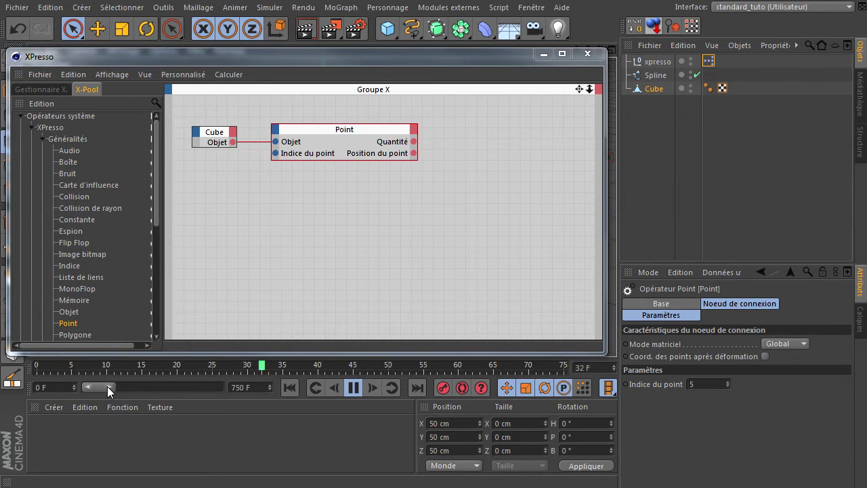
pyautogui.moveTo(107, 386); pyautogui.dragTo(224, 387)
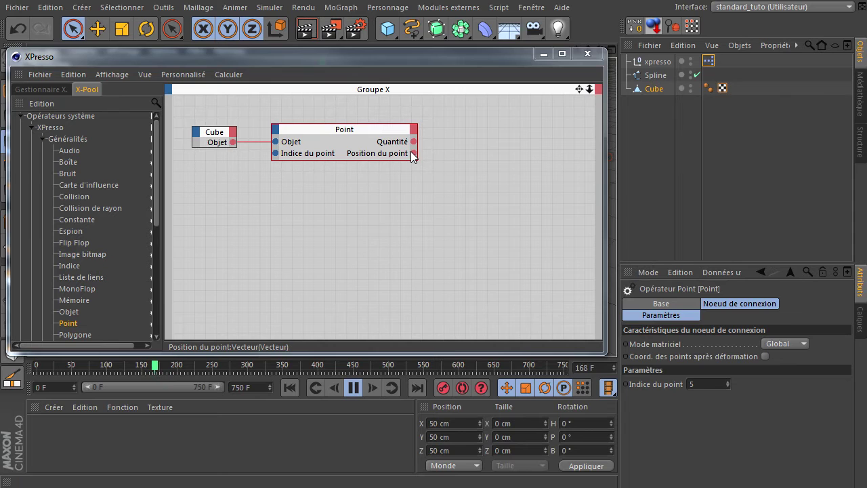
pyautogui.click(414, 130)
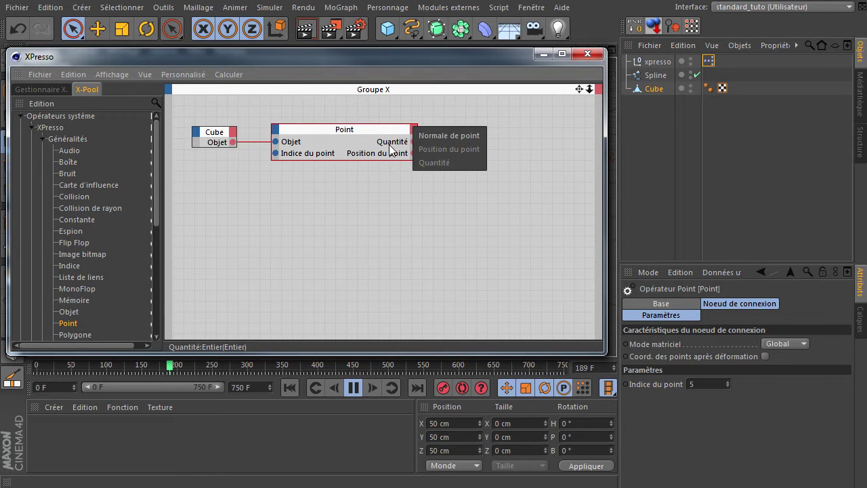
pyautogui.click(393, 233)
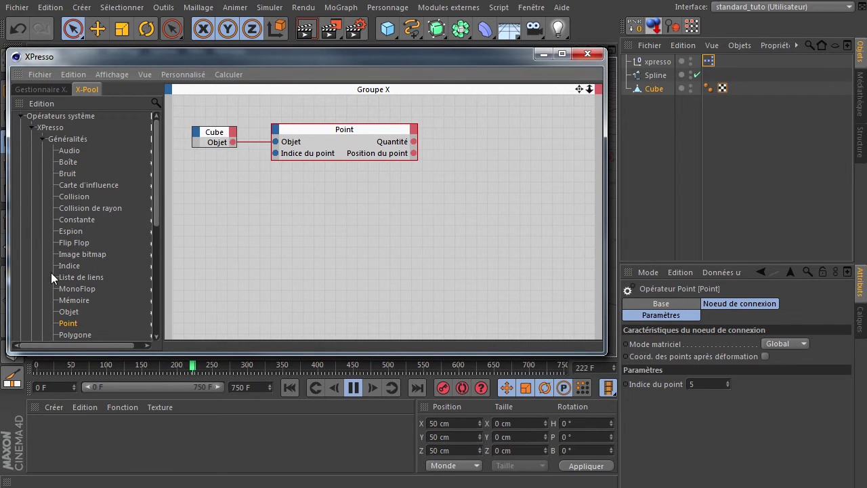
# - Add an enlarged Vecteur Résultat node fed by Position du point, showing 50;50;50 for point 5
pyautogui.moveTo(158, 195); pyautogui.dragTo(159, 248)
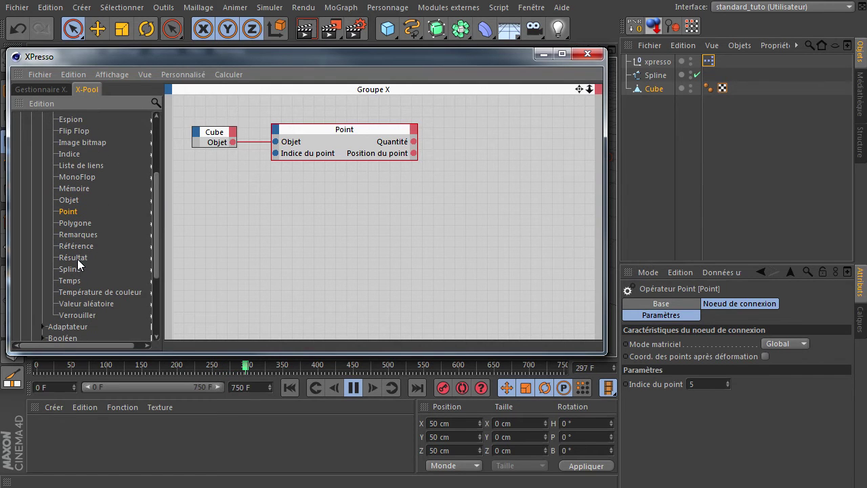
pyautogui.moveTo(493, 144); pyautogui.dragTo(491, 147)
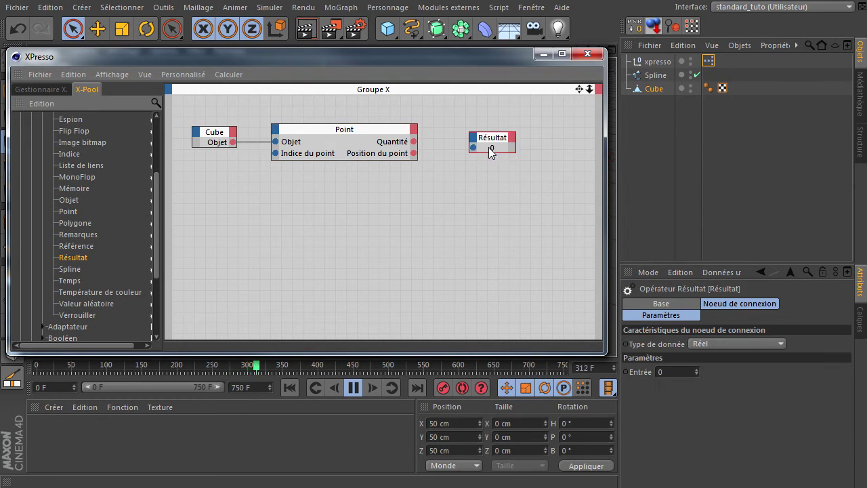
pyautogui.click(714, 347)
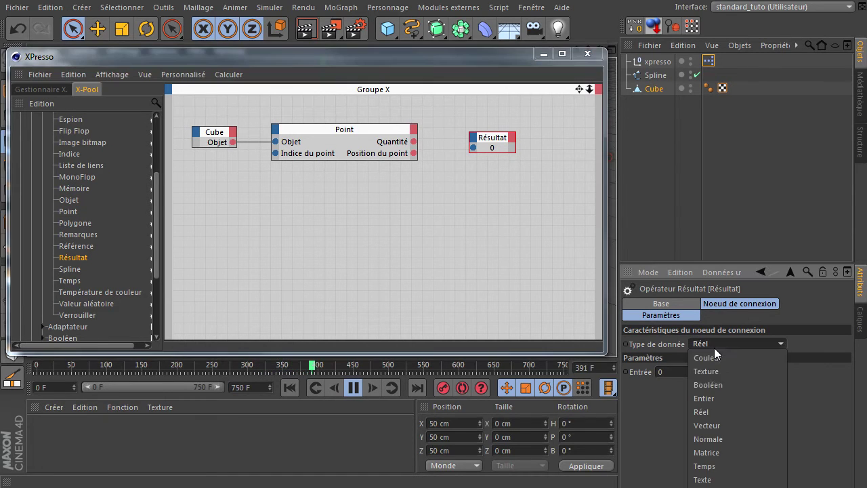
pyautogui.click(712, 427)
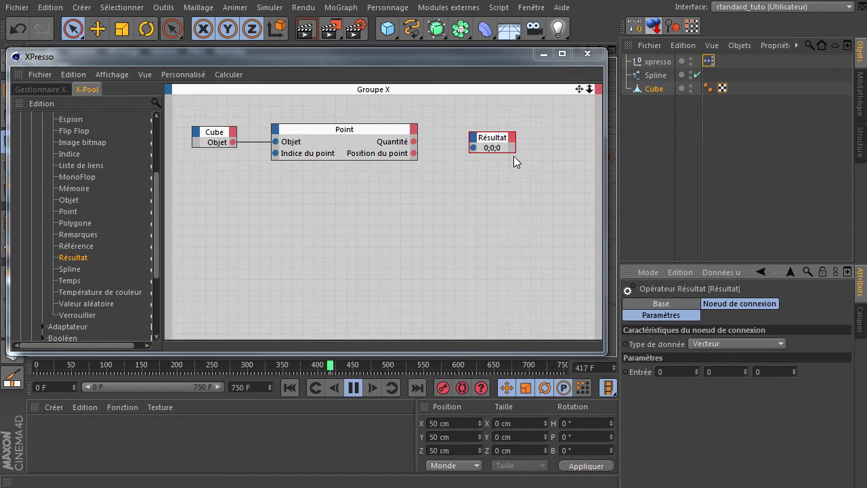
pyautogui.moveTo(513, 152); pyautogui.dragTo(574, 176)
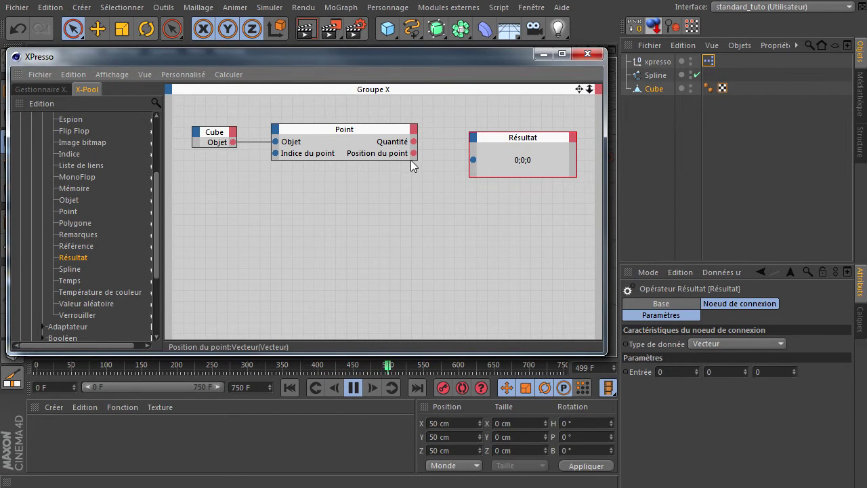
pyautogui.moveTo(414, 152); pyautogui.dragTo(474, 163)
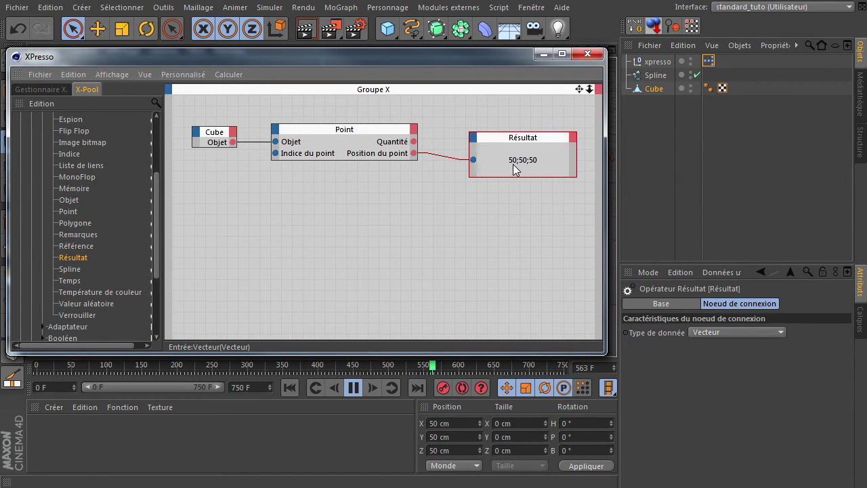
pyautogui.click(324, 134)
pyautogui.click(694, 384)
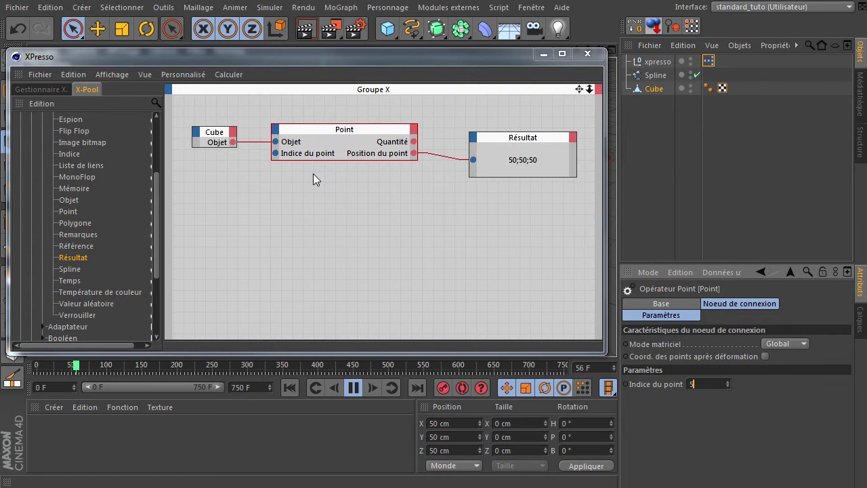
# - Pull the Point and Résultat nodes up near the Cube node and drop the XPresso editor lower to reveal the cube
pyautogui.moveTo(328, 131); pyautogui.dragTo(317, 114)
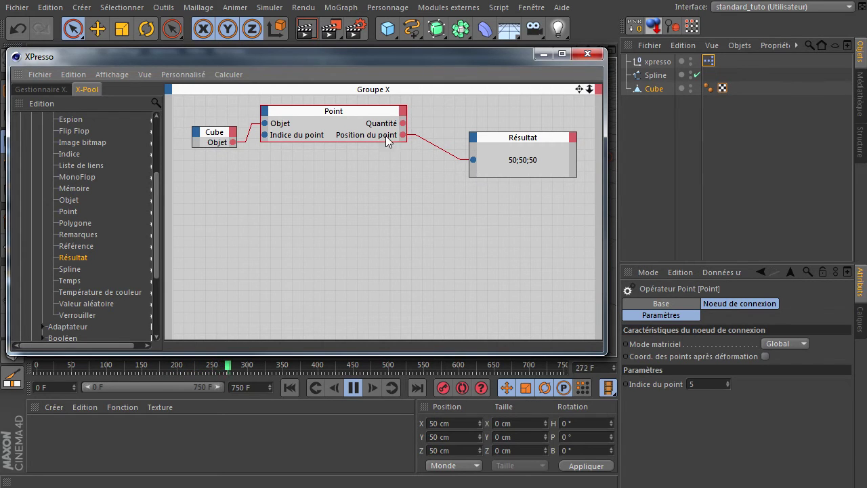
pyautogui.click(403, 111)
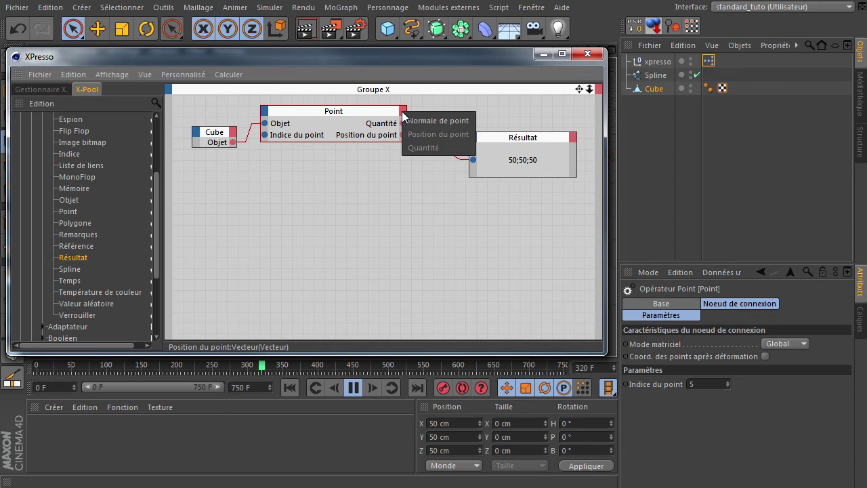
pyautogui.moveTo(543, 136)
pyautogui.mouseDown()
pyautogui.moveTo(496, 108)
pyautogui.moveTo(456, 120)
pyautogui.mouseUp()
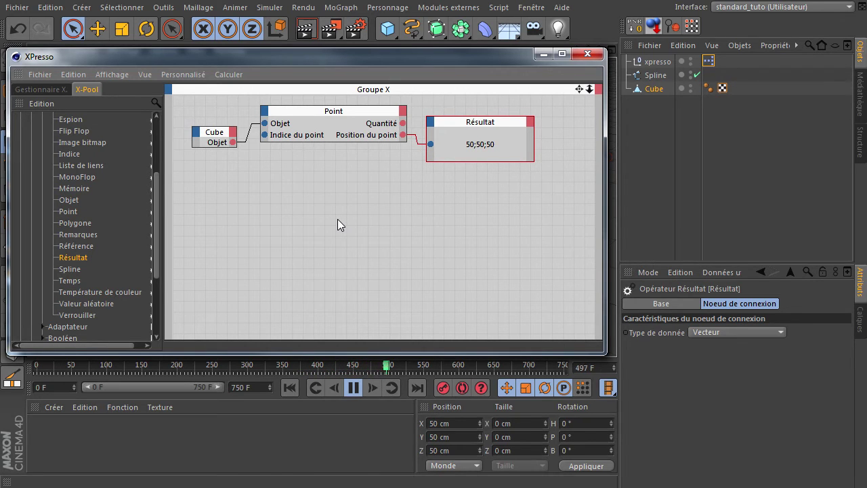
pyautogui.moveTo(399, 57)
pyautogui.mouseDown()
pyautogui.moveTo(453, 259)
pyautogui.moveTo(465, 349)
pyautogui.moveTo(402, 378)
pyautogui.mouseUp()
# - Select the Cube in Polygon mode, then stop playback and rewind the timeline to frame 0
pyautogui.click(645, 197)
pyautogui.click(659, 90)
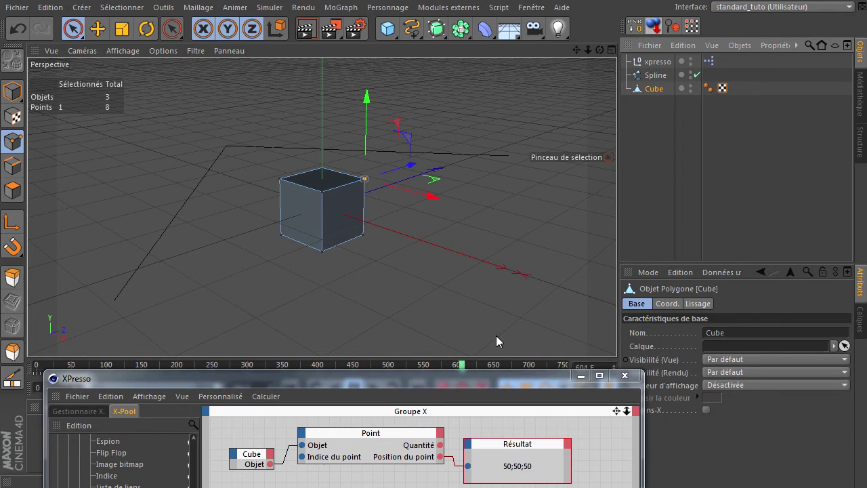
pyautogui.click(12, 191)
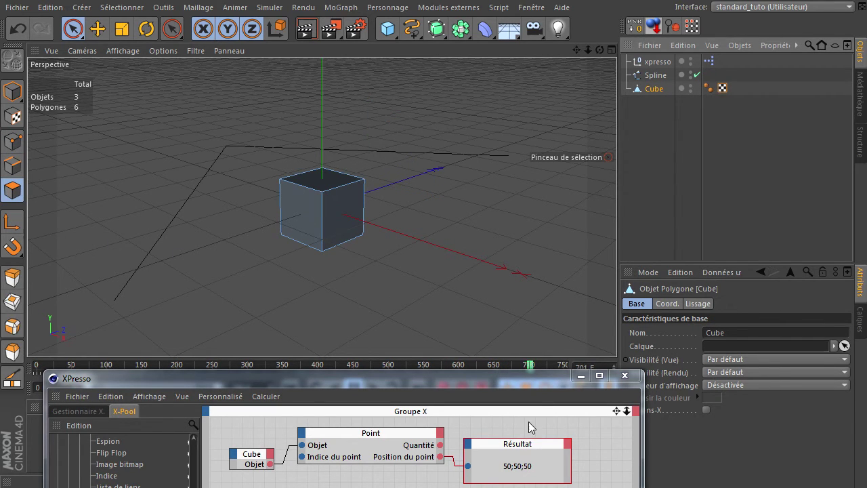
pyautogui.moveTo(477, 379); pyautogui.dragTo(477, 427)
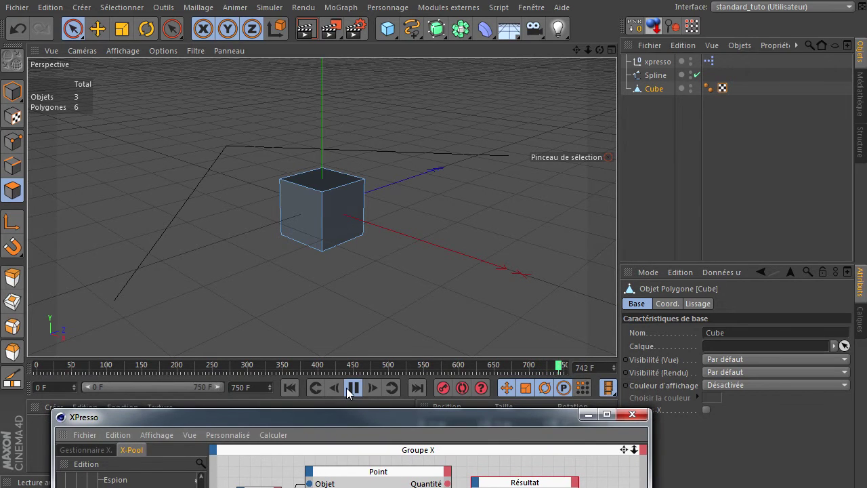
pyautogui.click(347, 388)
pyautogui.click(290, 389)
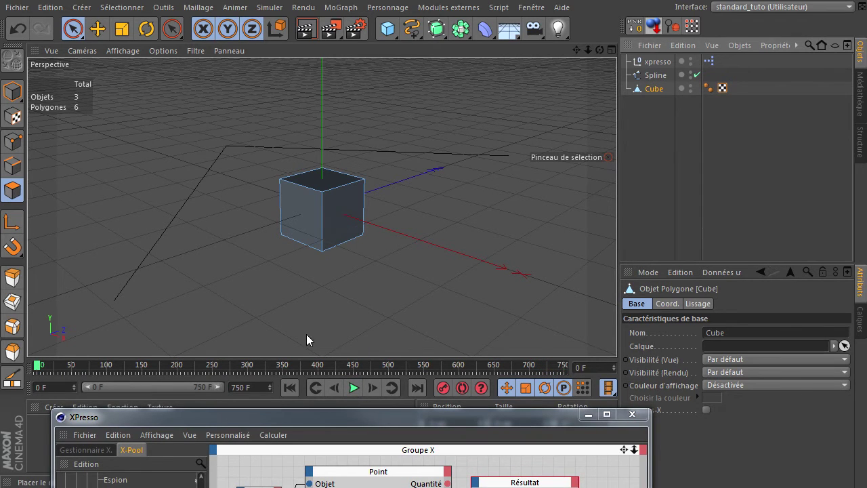
# - Click through the cube's faces in the viewport, ending with the top face selected
pyautogui.click(308, 209)
pyautogui.click(328, 178)
pyautogui.click(358, 220)
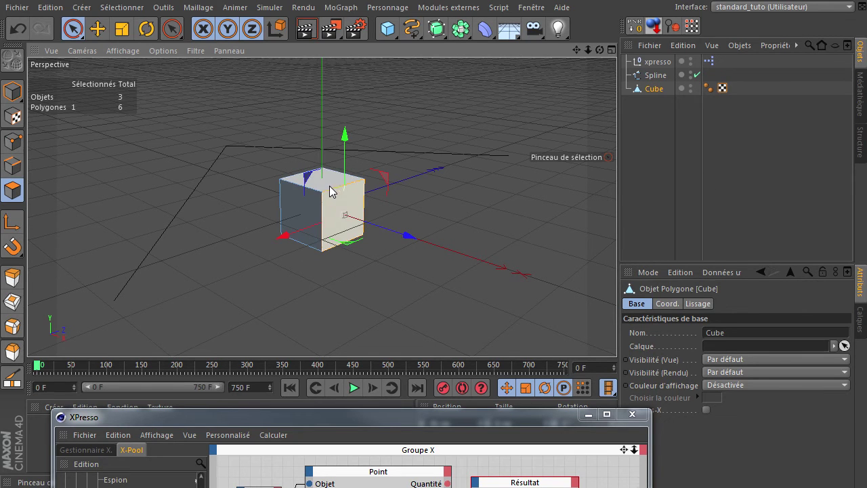
pyautogui.click(304, 218)
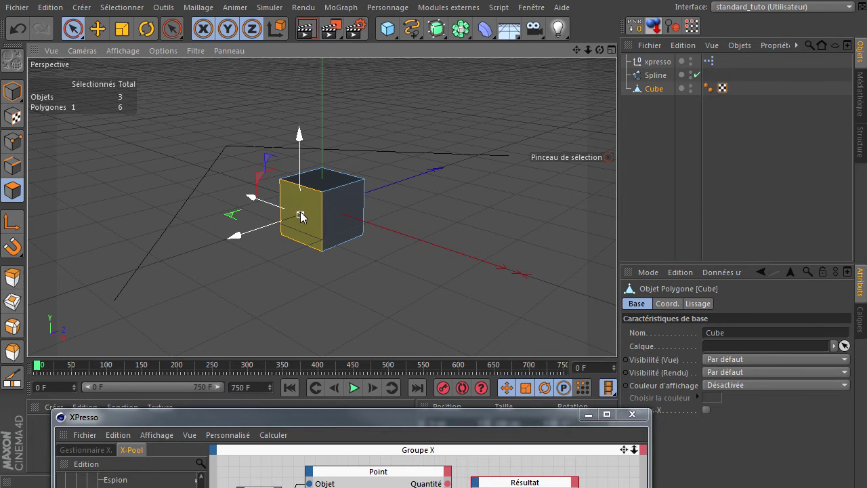
pyautogui.click(332, 175)
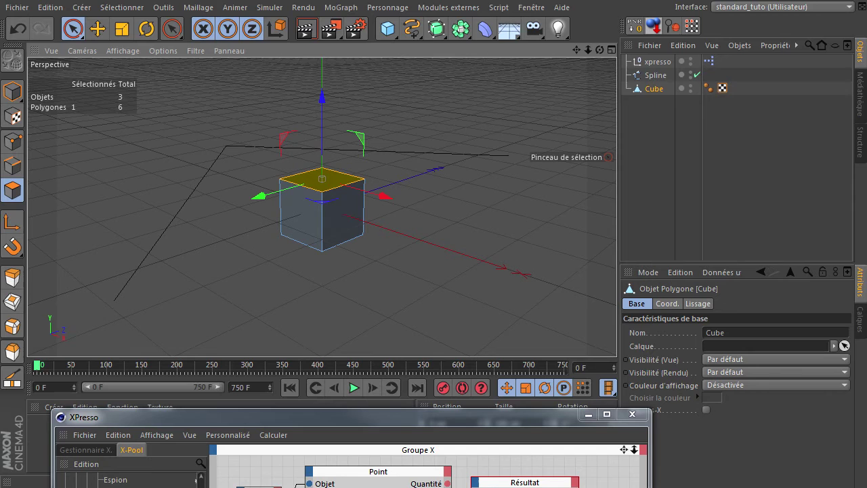
# - Switch the Structure manager from the cube's point table to its polygon list
pyautogui.click(864, 154)
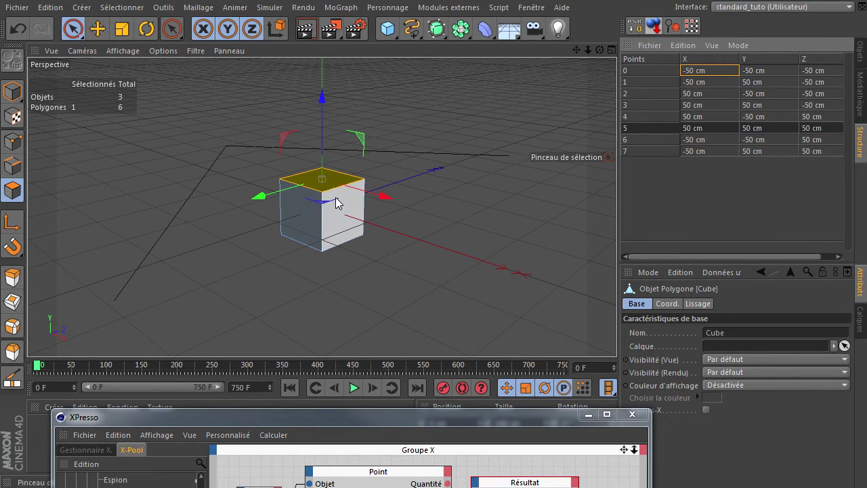
pyautogui.click(740, 45)
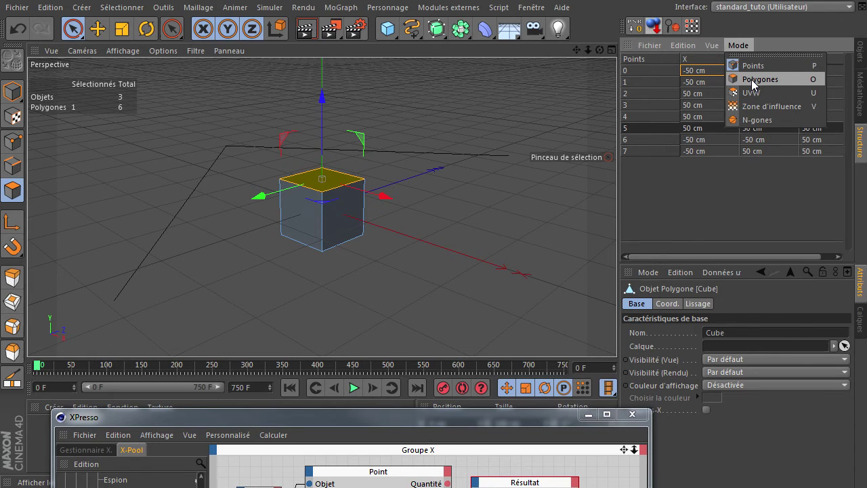
pyautogui.click(753, 80)
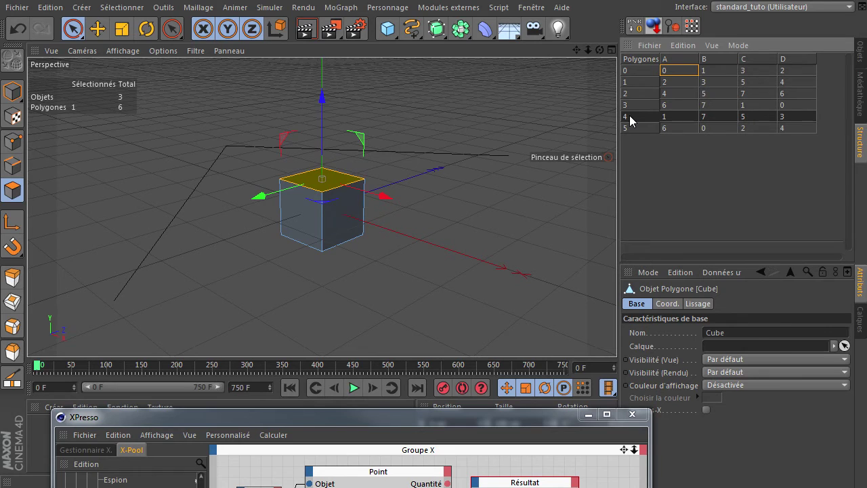
# - Step through the polygon rows and select polygon 4, the cube's top face
pyautogui.click(638, 93)
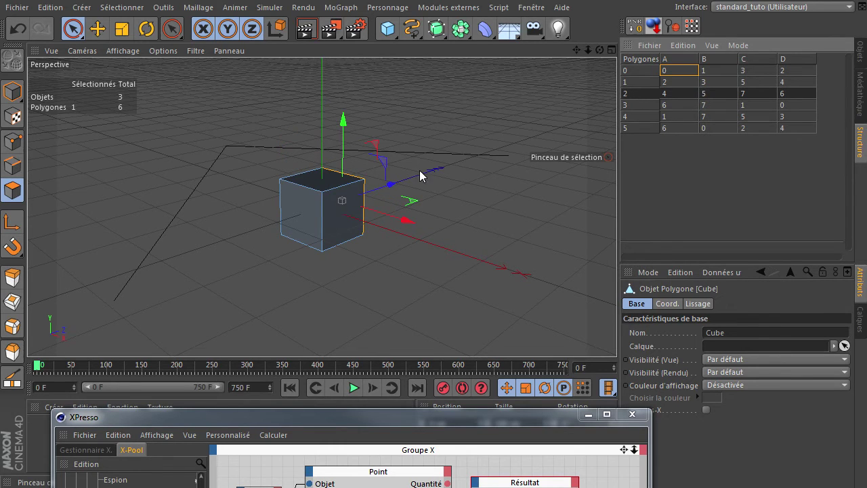
pyautogui.click(638, 116)
pyautogui.click(638, 128)
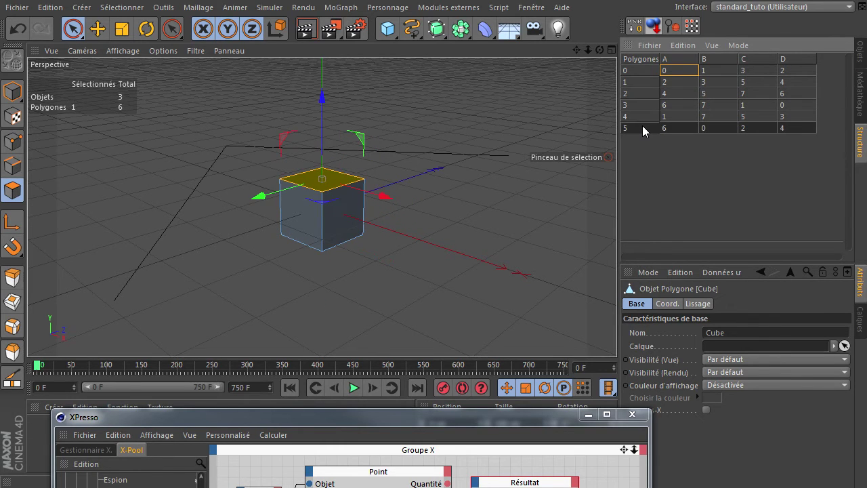
pyautogui.click(639, 92)
pyautogui.click(300, 219)
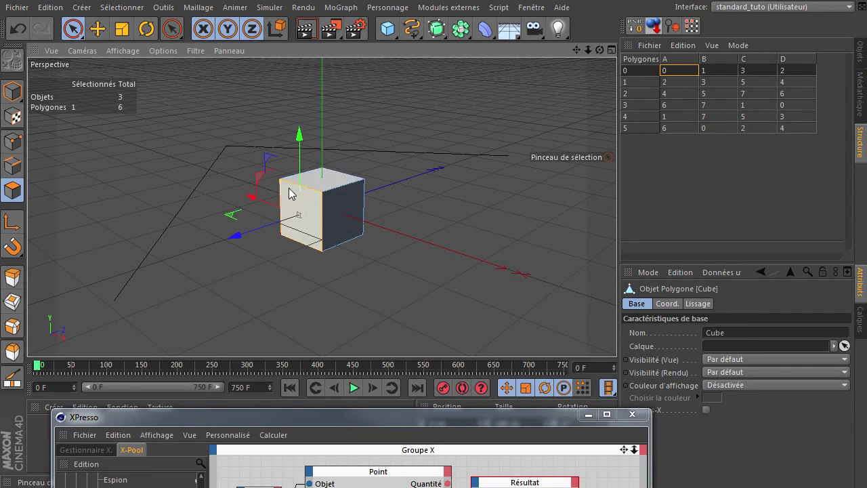
pyautogui.click(627, 118)
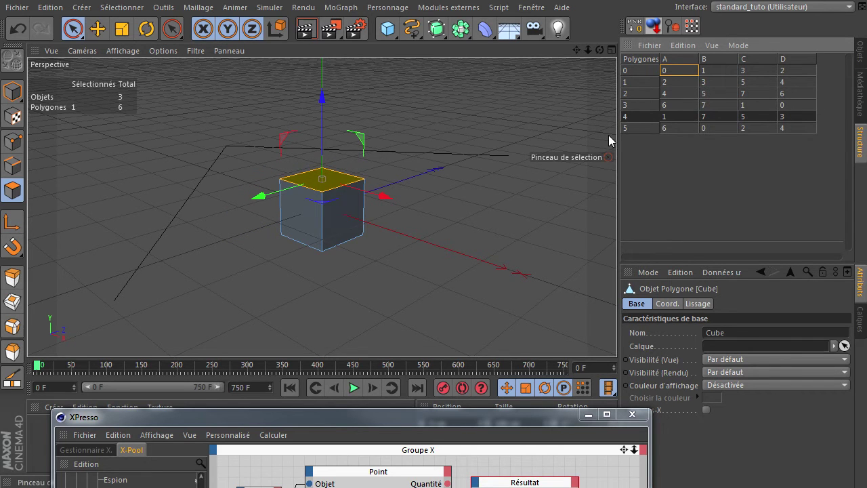
# - Restart playback, add a Polygone node to the graph and wire the Cube's Objet output into it
pyautogui.moveTo(250, 423); pyautogui.dragTo(237, 49)
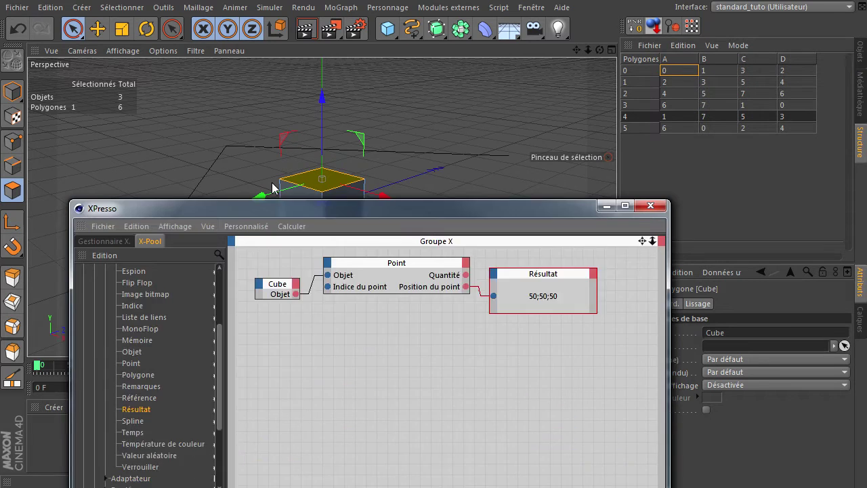
pyautogui.click(353, 388)
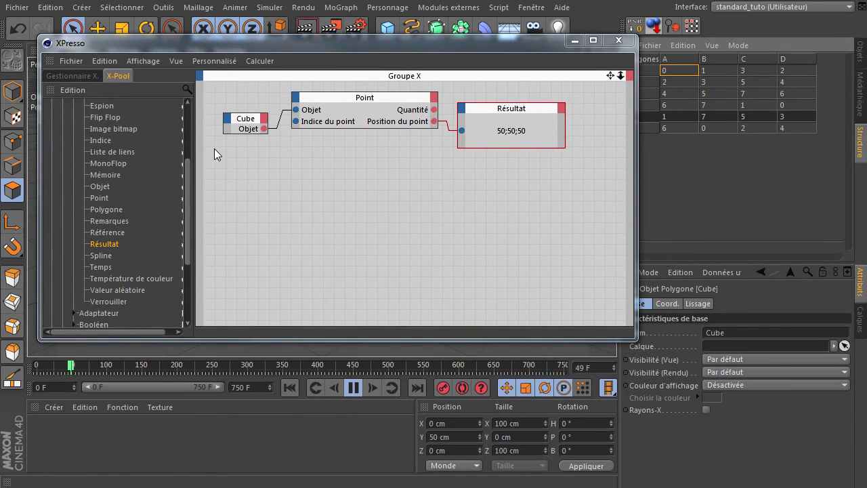
pyautogui.moveTo(242, 123); pyautogui.dragTo(236, 168)
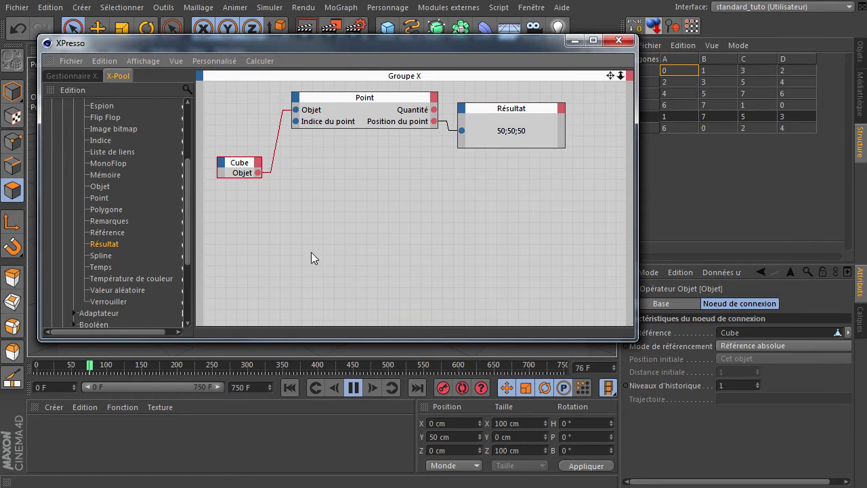
pyautogui.moveTo(96, 209)
pyautogui.mouseDown()
pyautogui.moveTo(354, 190)
pyautogui.moveTo(345, 172)
pyautogui.mouseUp()
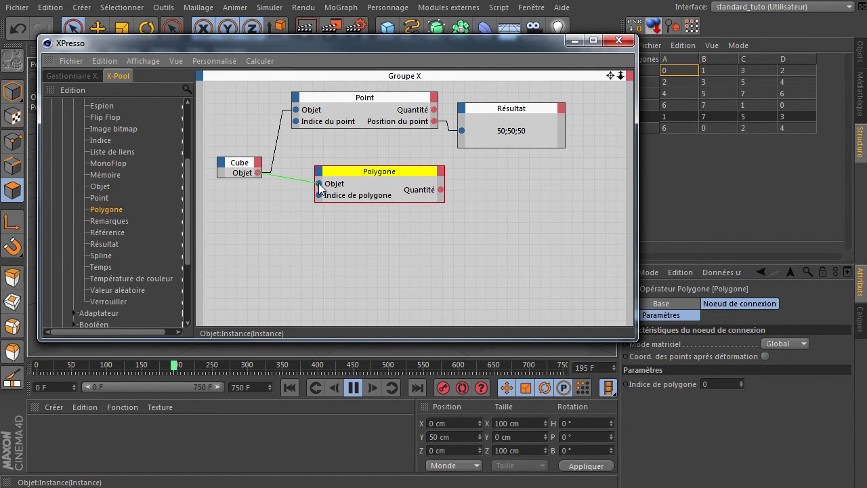
pyautogui.moveTo(318, 183); pyautogui.dragTo(318, 182)
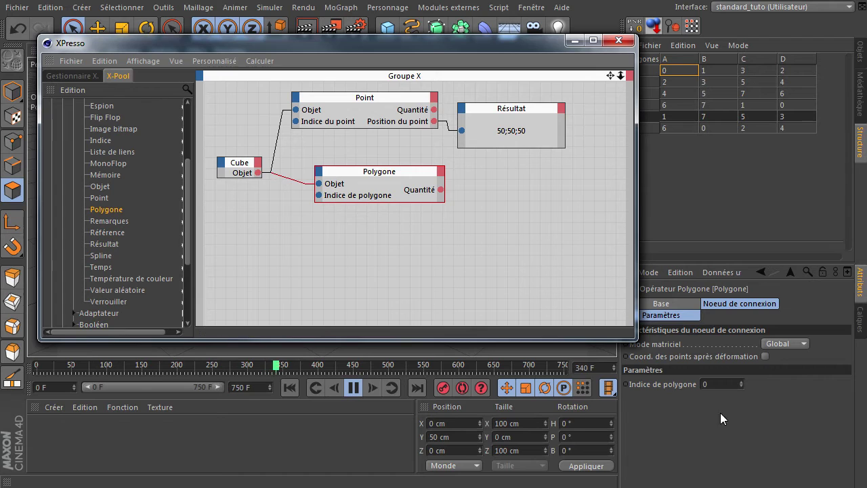
pyautogui.click(729, 381)
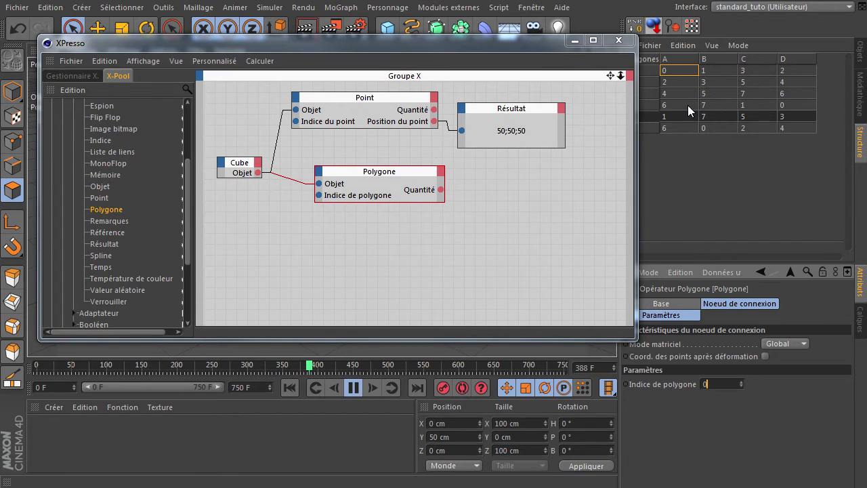
# - Set the Polygone node's Indice de polygone to 4 and show its available outputs
pyautogui.write('4')
pyautogui.press('Return')
pyautogui.click(440, 171)
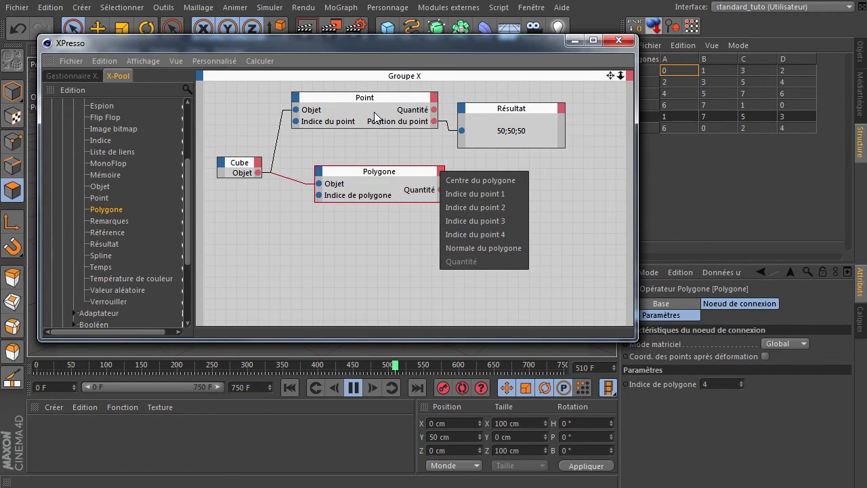
# - Add a Centre du polygone output and wire it to a duplicated Résultat node showing 0;50;0
pyautogui.click(501, 180)
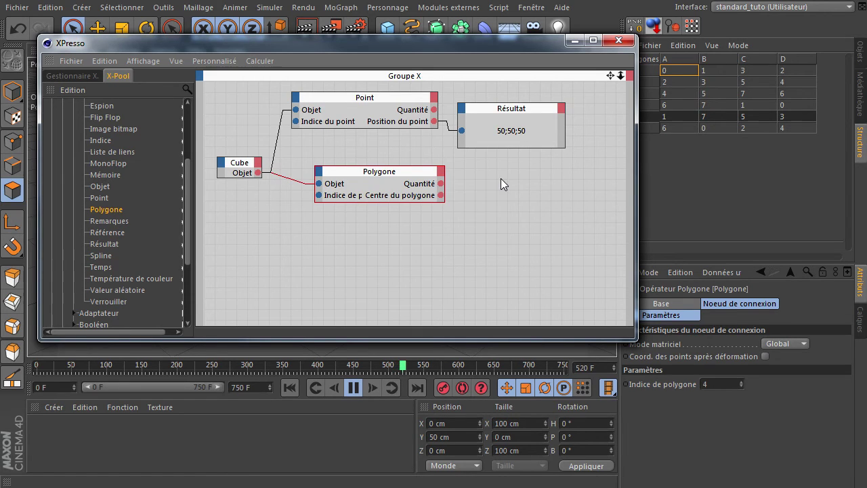
pyautogui.moveTo(499, 113)
pyautogui.keyDown('ctrl'); pyautogui.mouseDown()
pyautogui.moveTo(509, 179)
pyautogui.moveTo(551, 178)
pyautogui.mouseUp(); pyautogui.keyUp('ctrl')
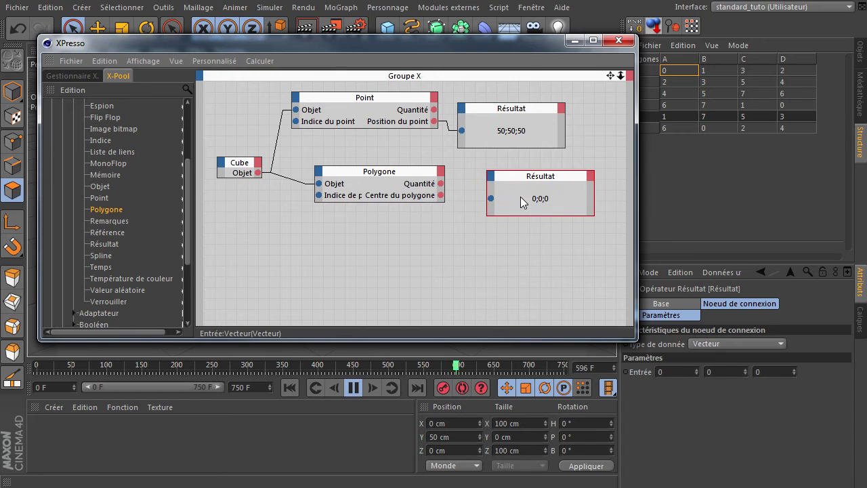
pyautogui.moveTo(440, 196); pyautogui.dragTo(492, 198)
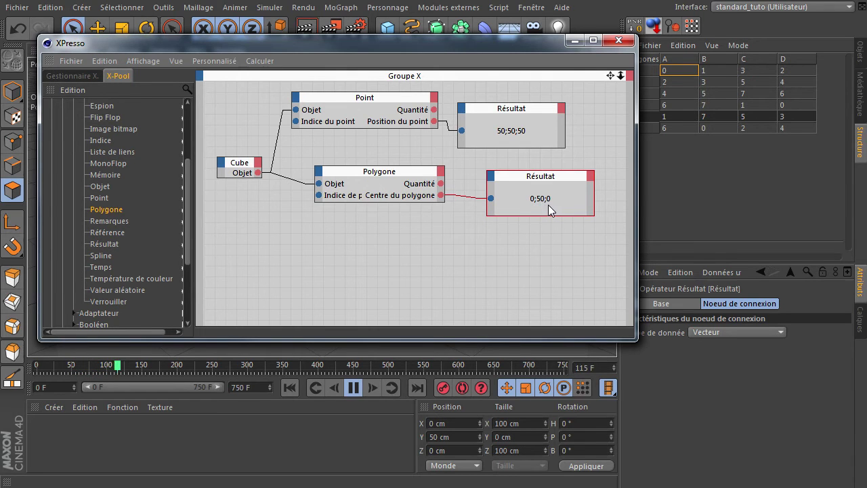
pyautogui.moveTo(436, 47); pyautogui.dragTo(860, 441)
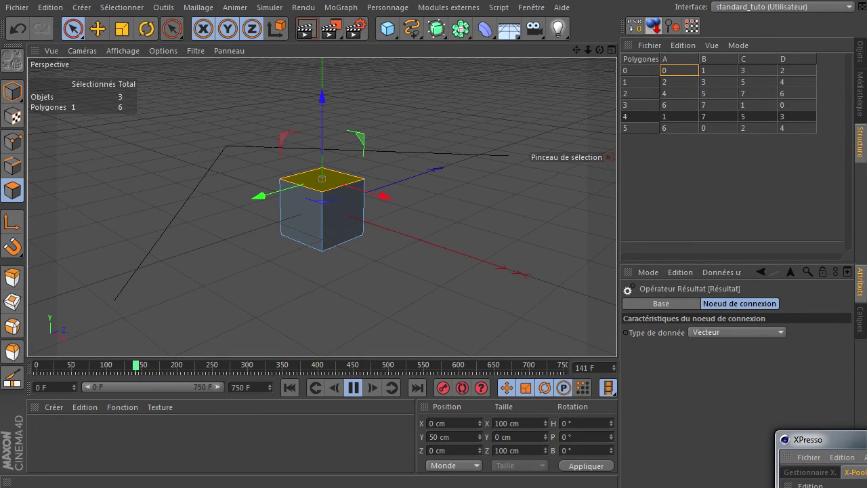
# - Move the Polygone node under Point, widen it, and place its Résultat node beside it
pyautogui.click(453, 422)
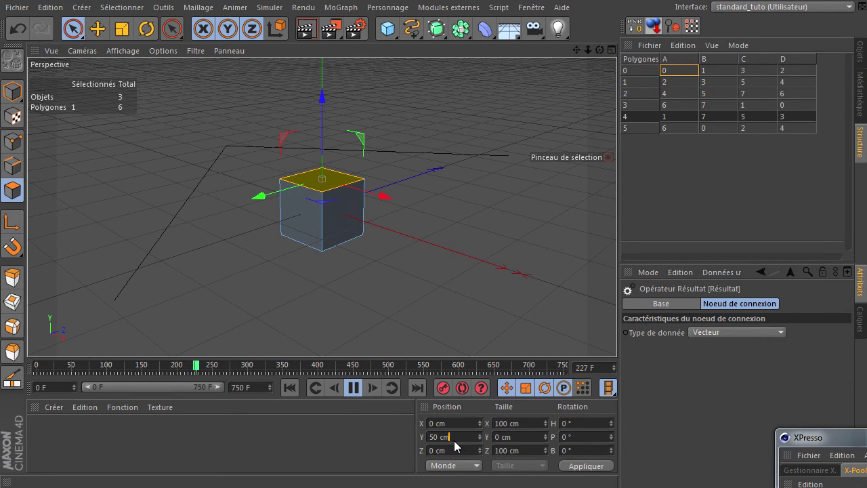
pyautogui.moveTo(823, 437)
pyautogui.mouseDown()
pyautogui.moveTo(258, 63)
pyautogui.moveTo(260, 56)
pyautogui.mouseUp()
pyautogui.click(437, 122)
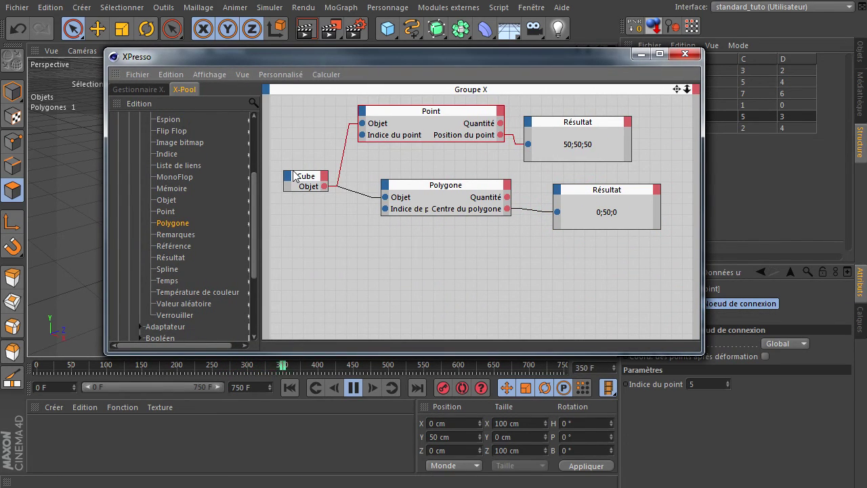
pyautogui.moveTo(437, 189)
pyautogui.mouseDown()
pyautogui.moveTo(412, 184)
pyautogui.moveTo(413, 164)
pyautogui.mouseUp()
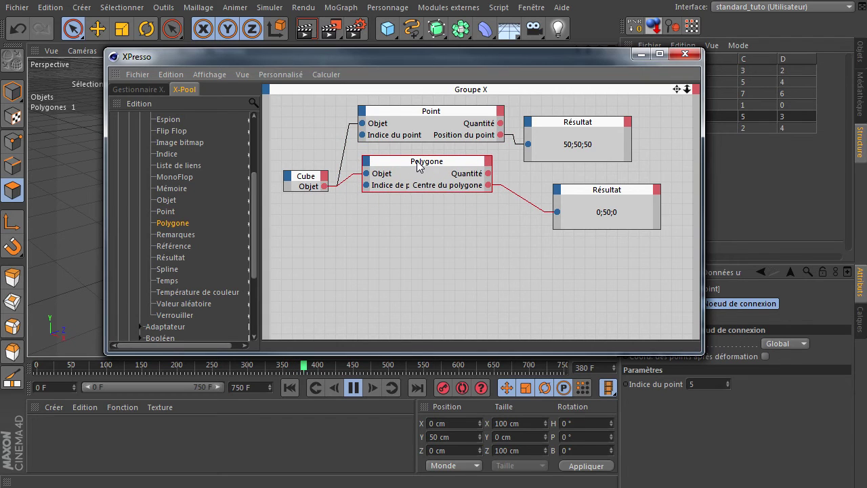
pyautogui.moveTo(481, 173); pyautogui.dragTo(505, 174)
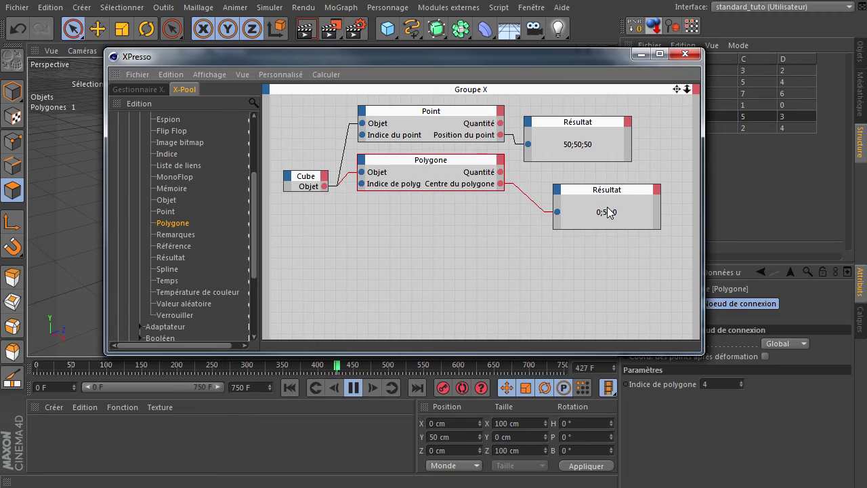
pyautogui.moveTo(601, 219); pyautogui.dragTo(572, 205)
pyautogui.click(502, 246)
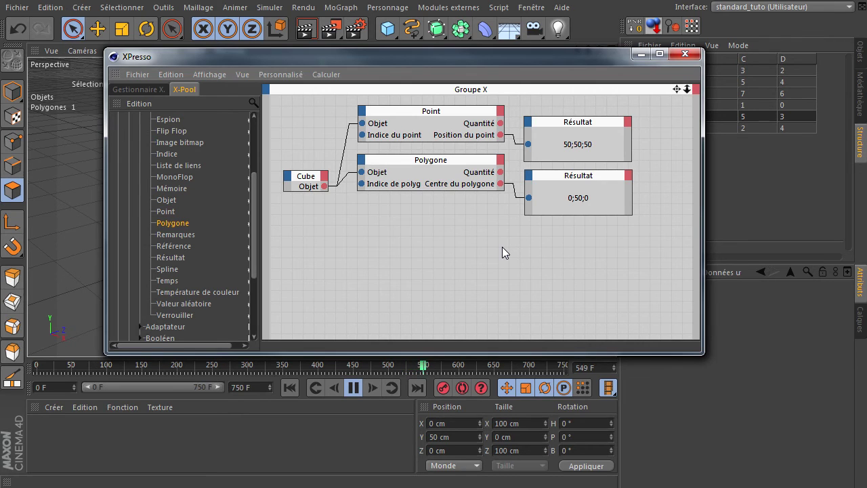
pyautogui.moveTo(167, 269); pyautogui.dragTo(287, 271)
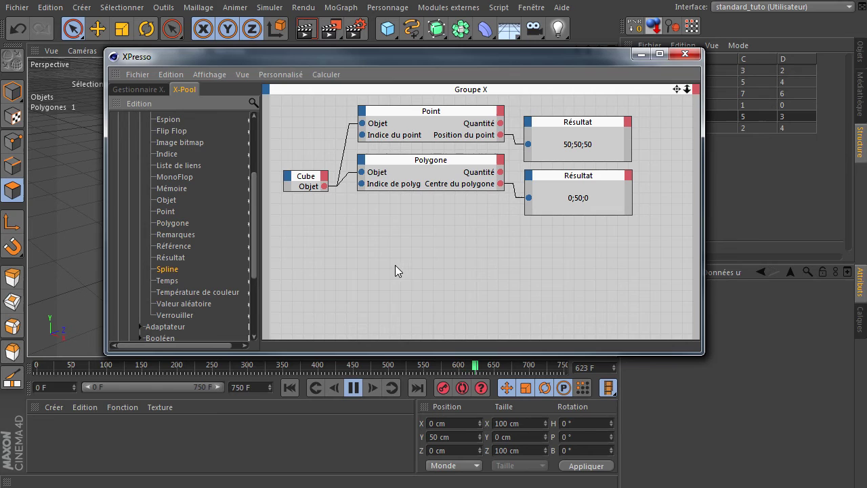
# - Add a Spline node with a Longueur output and widen it so its labels show
pyautogui.moveTo(395, 271); pyautogui.dragTo(407, 258)
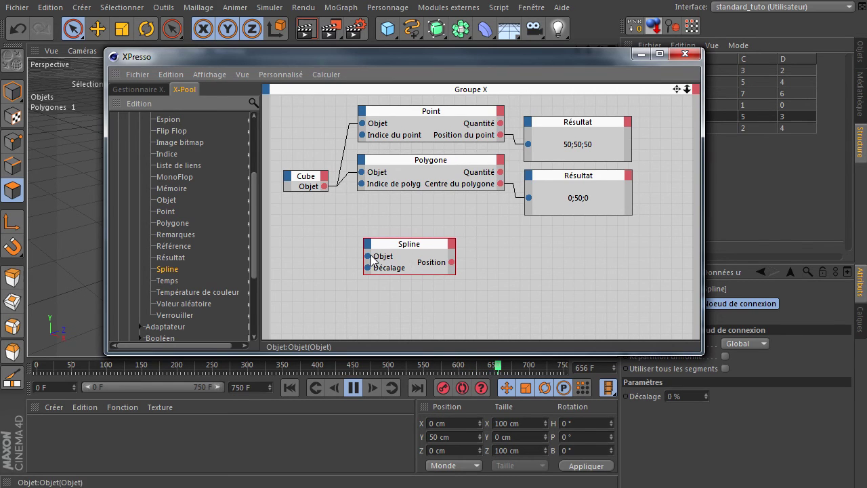
pyautogui.click(451, 244)
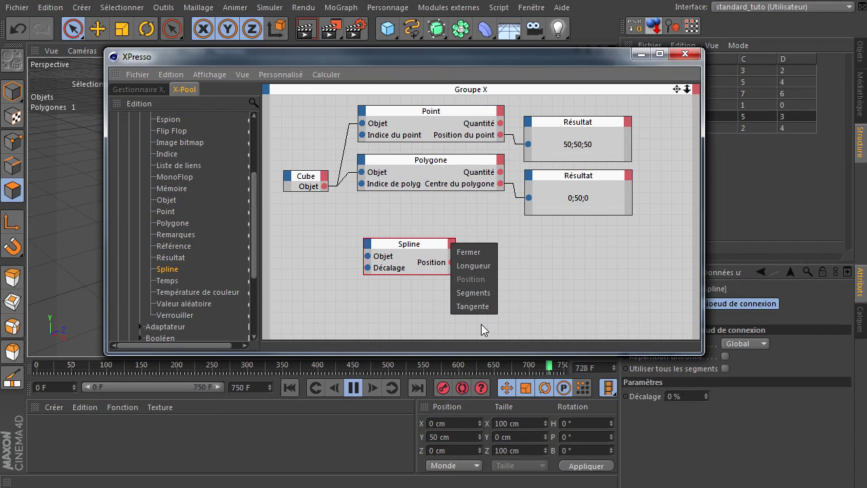
pyautogui.click(482, 266)
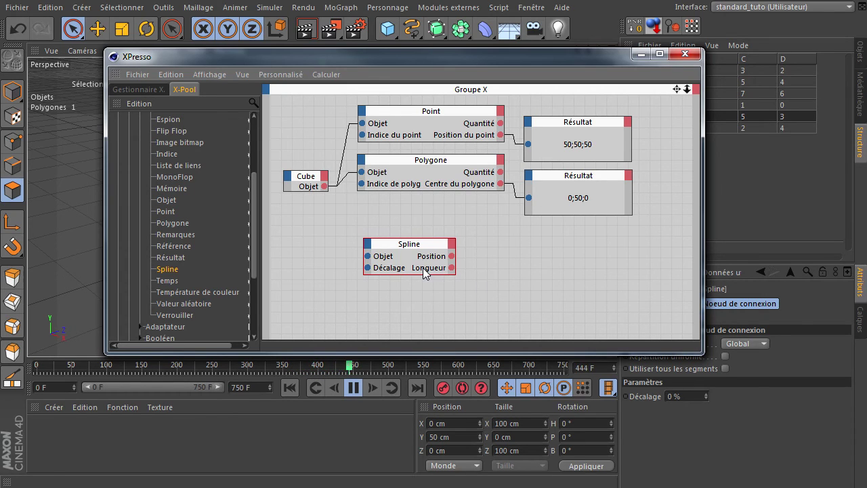
pyautogui.moveTo(454, 258); pyautogui.dragTo(488, 260)
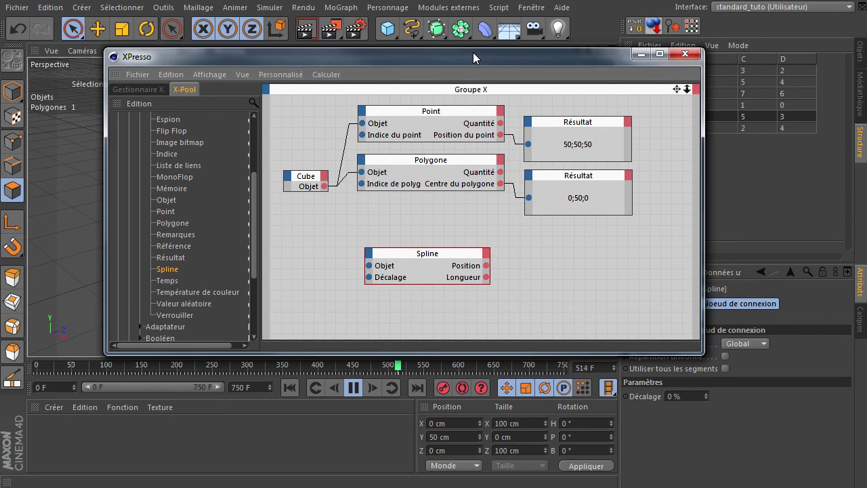
pyautogui.moveTo(473, 54); pyautogui.dragTo(387, 167)
# - Drop the Spline object into the graph and wire its Objet output to the Spline node
pyautogui.click(860, 59)
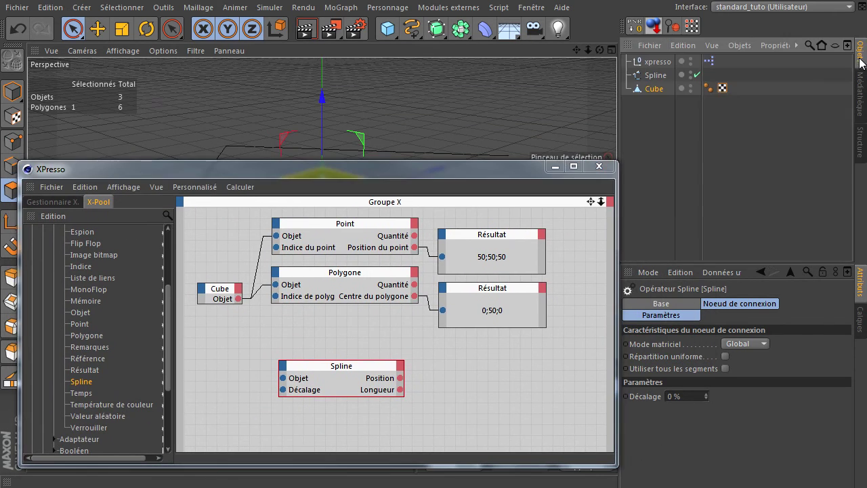
pyautogui.moveTo(655, 75); pyautogui.dragTo(214, 366)
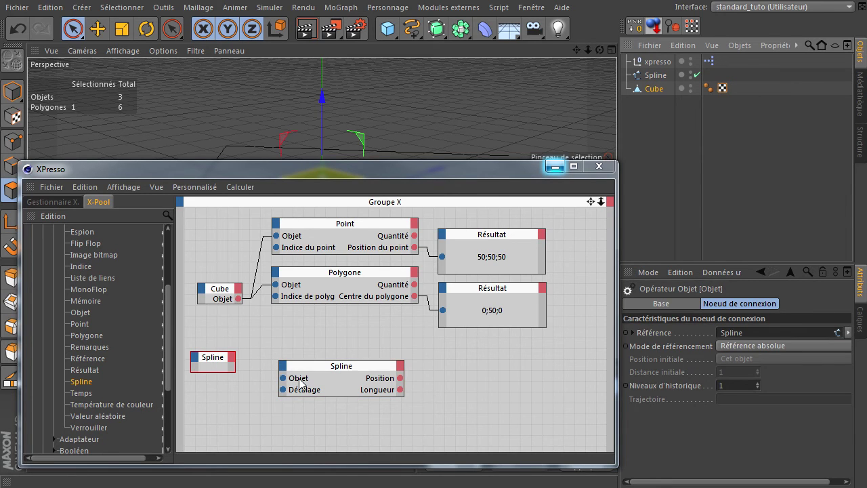
pyautogui.click(231, 357)
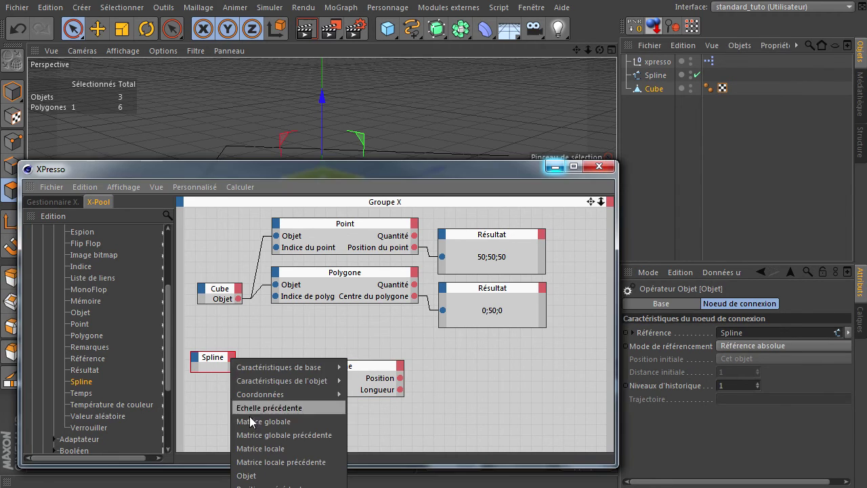
pyautogui.click(251, 478)
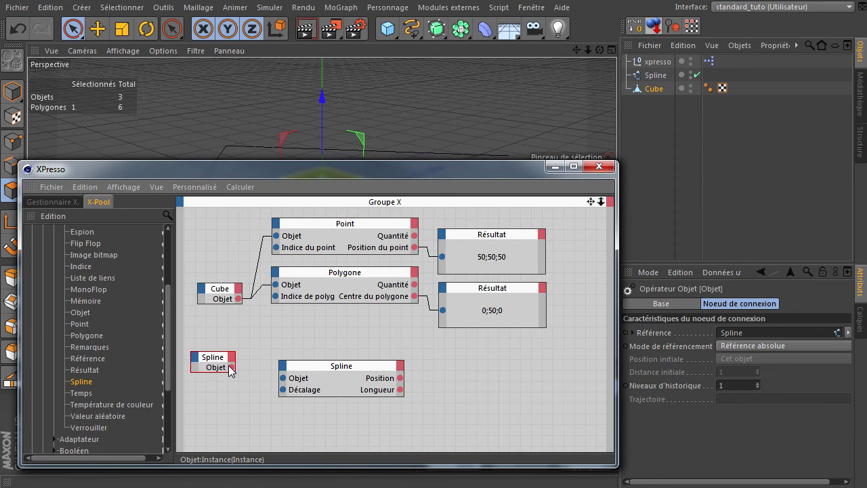
pyautogui.moveTo(283, 378); pyautogui.dragTo(284, 378)
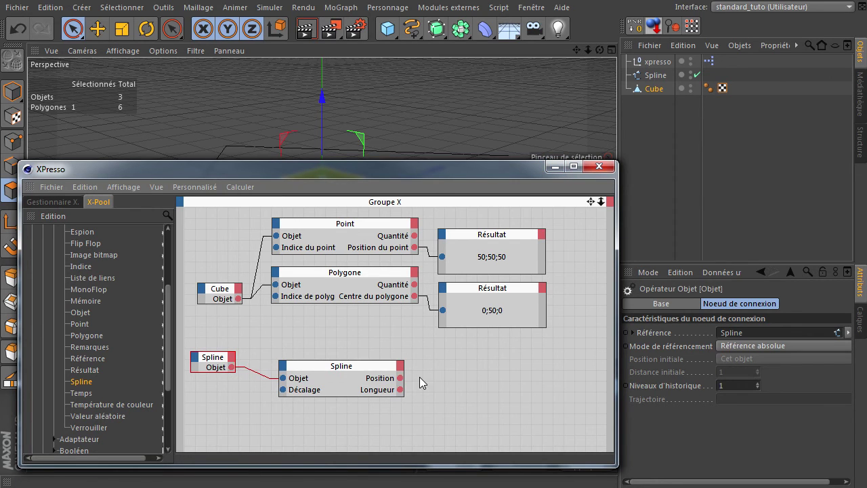
# - Add a Résultat node fed by Longueur, showing the spline length 1467.699
pyautogui.moveTo(87, 371)
pyautogui.mouseDown()
pyautogui.moveTo(489, 392)
pyautogui.moveTo(485, 371)
pyautogui.moveTo(456, 382)
pyautogui.mouseUp()
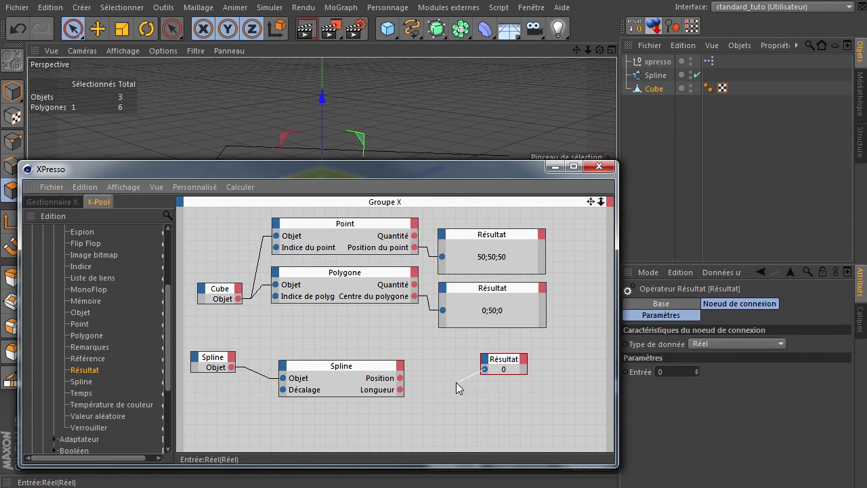
pyautogui.moveTo(403, 392); pyautogui.dragTo(484, 369)
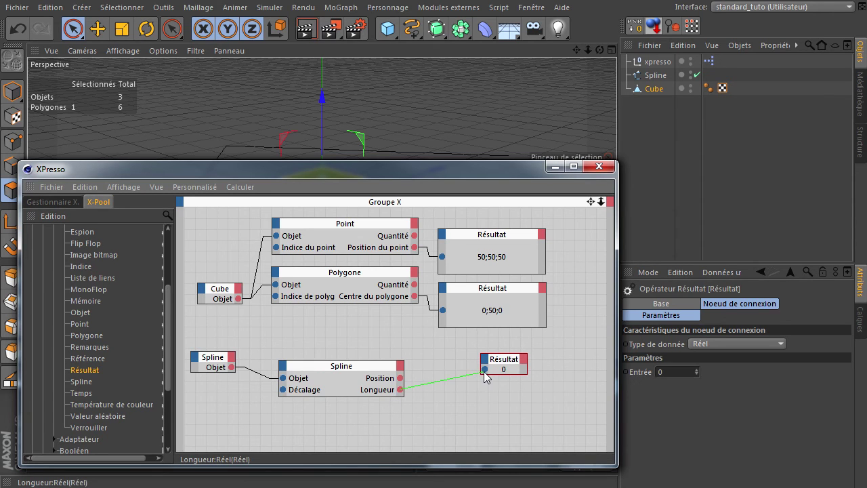
pyautogui.moveTo(421, 170); pyautogui.dragTo(471, 37)
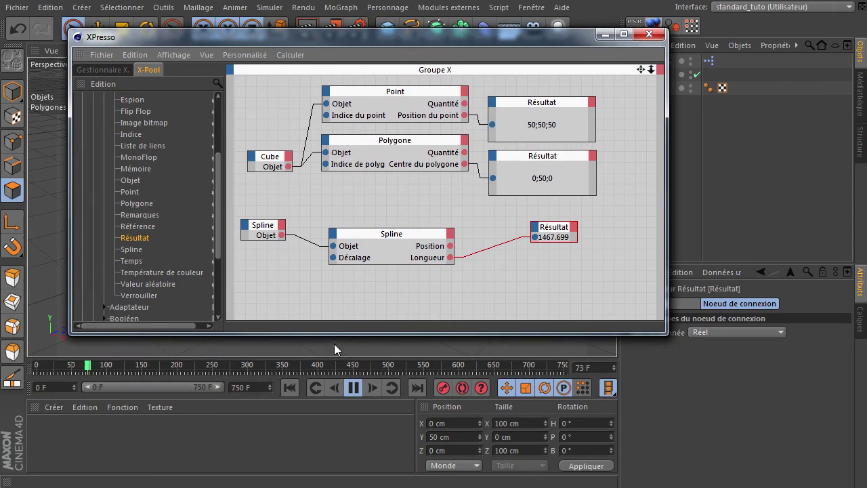
# - Widen the Result node, then shrink and lower the XPresso window to uncover the viewport
pyautogui.moveTo(390, 39); pyautogui.dragTo(337, 42)
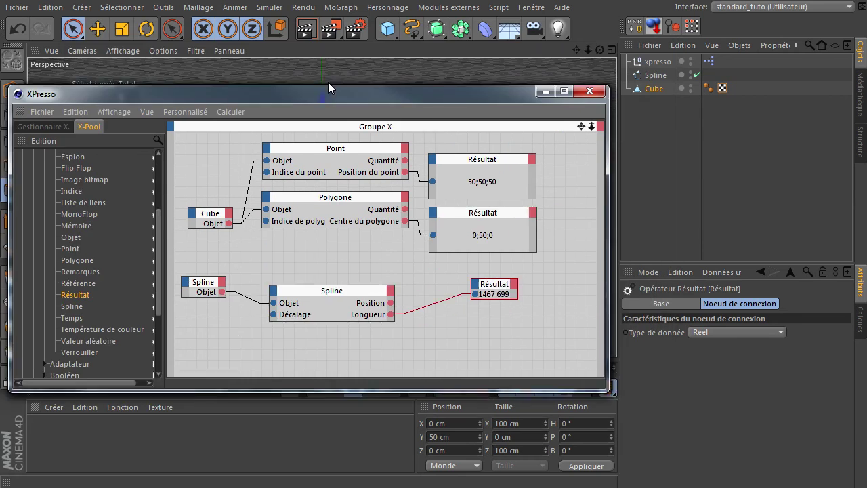
pyautogui.moveTo(525, 237); pyautogui.dragTo(559, 238)
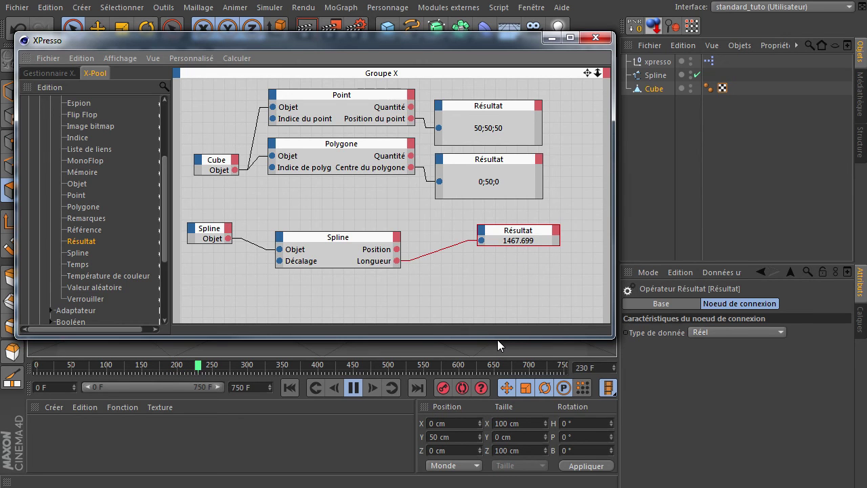
pyautogui.moveTo(498, 338); pyautogui.dragTo(502, 279)
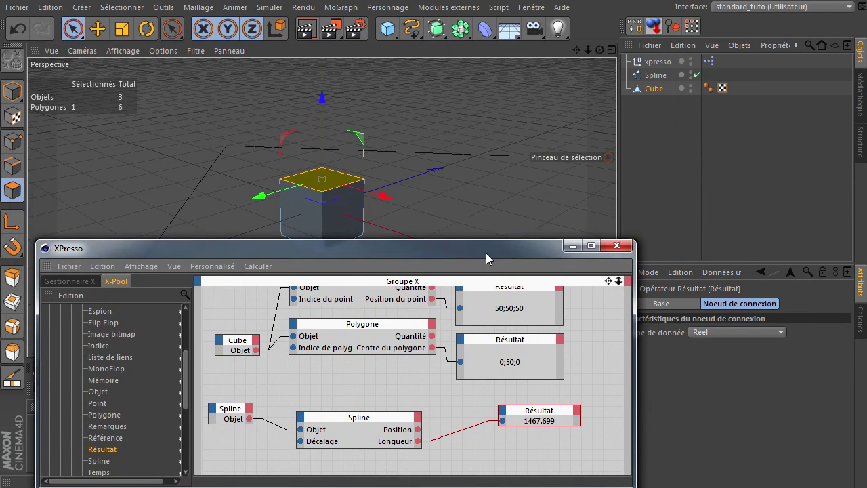
pyautogui.moveTo(461, 52); pyautogui.dragTo(484, 262)
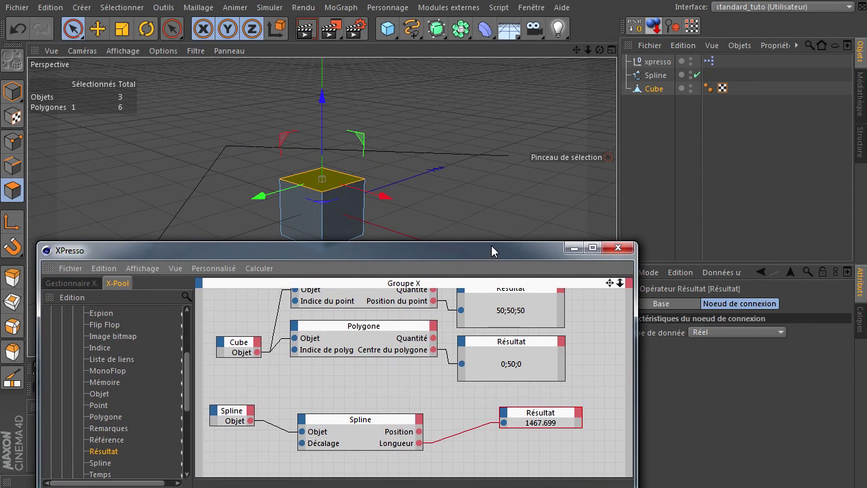
# - In Points mode, drag the Spline's end point closer so its length drops to 293.493
pyautogui.click(18, 136)
pyautogui.click(658, 75)
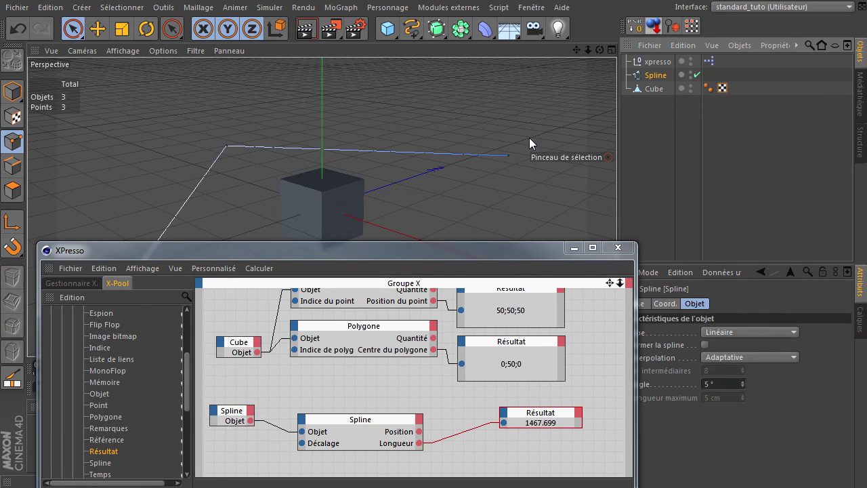
pyautogui.click(508, 156)
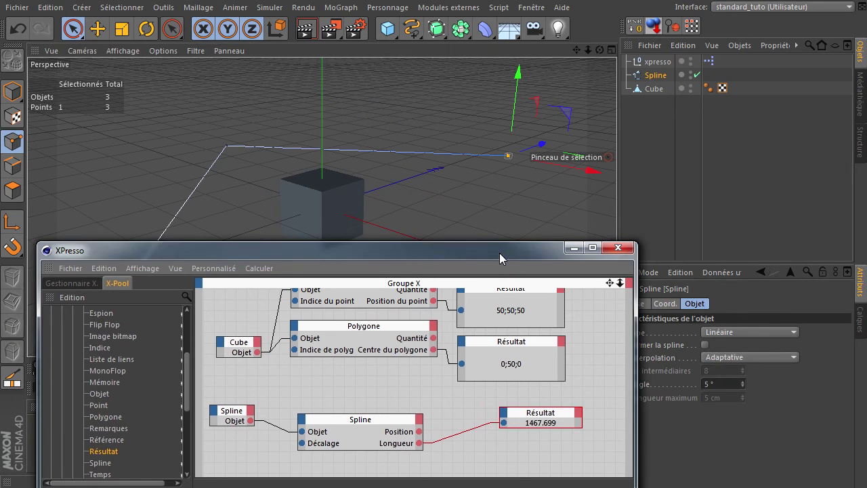
pyautogui.moveTo(499, 253); pyautogui.dragTo(501, 214)
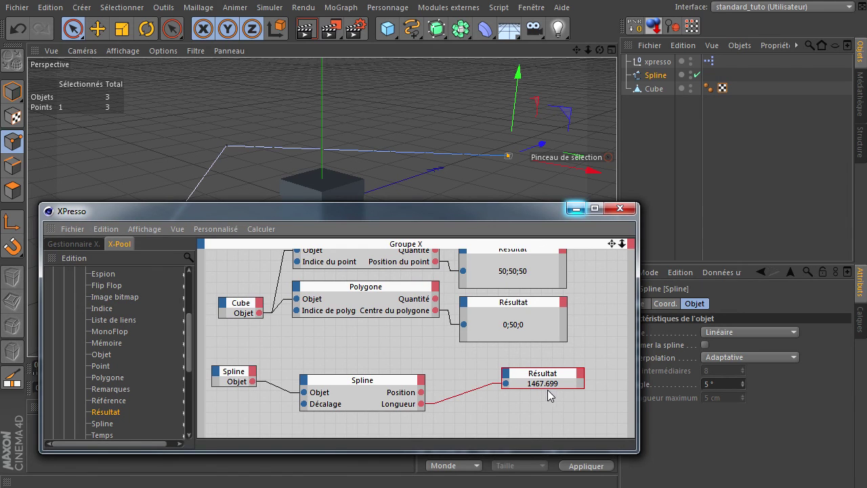
pyautogui.moveTo(509, 158); pyautogui.dragTo(264, 147)
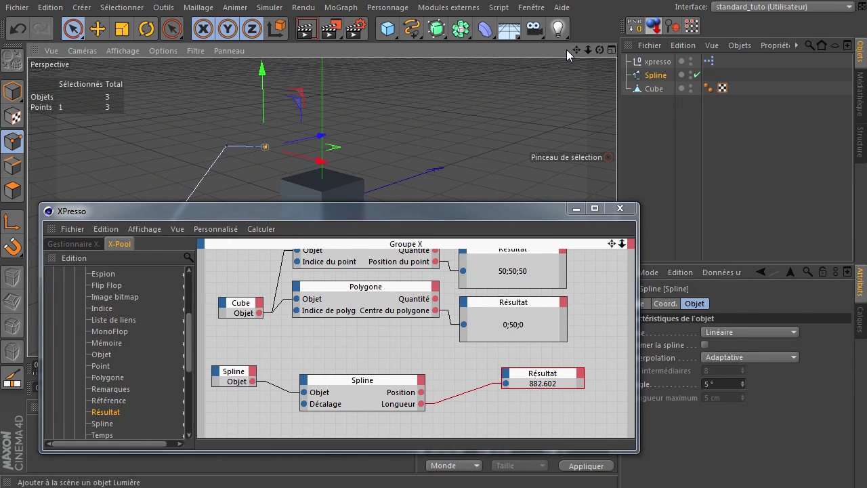
pyautogui.moveTo(571, 49); pyautogui.dragTo(617, 332)
pyautogui.moveTo(331, 87)
pyautogui.mouseDown()
pyautogui.moveTo(296, 113)
pyautogui.moveTo(294, 96)
pyautogui.mouseUp()
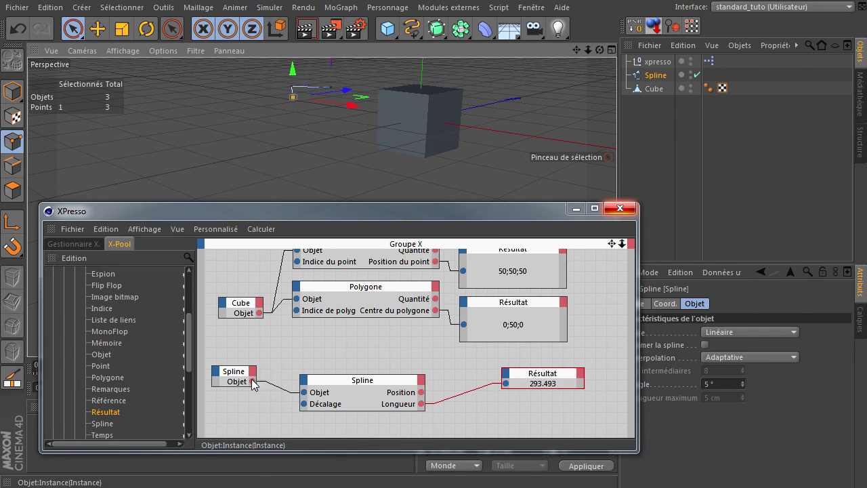
pyautogui.moveTo(334, 382); pyautogui.dragTo(339, 368)
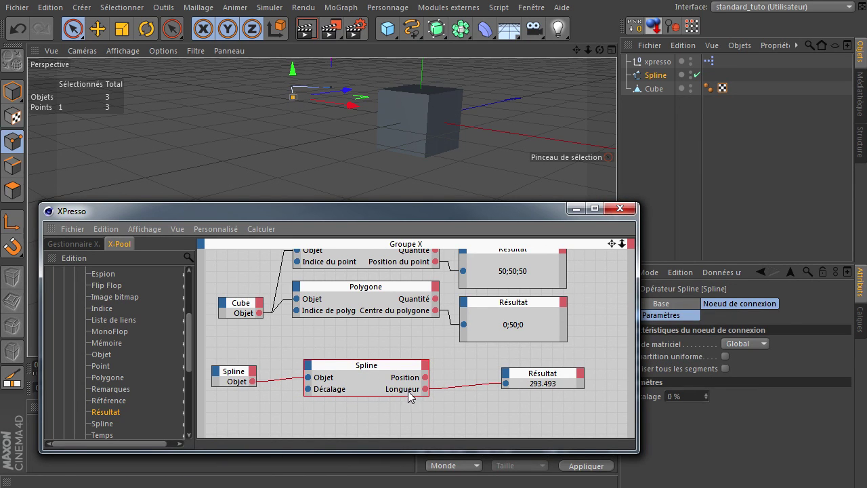
# - Check the Spline node's output list without adding a port, then make the XPresso window taller
pyautogui.click(426, 364)
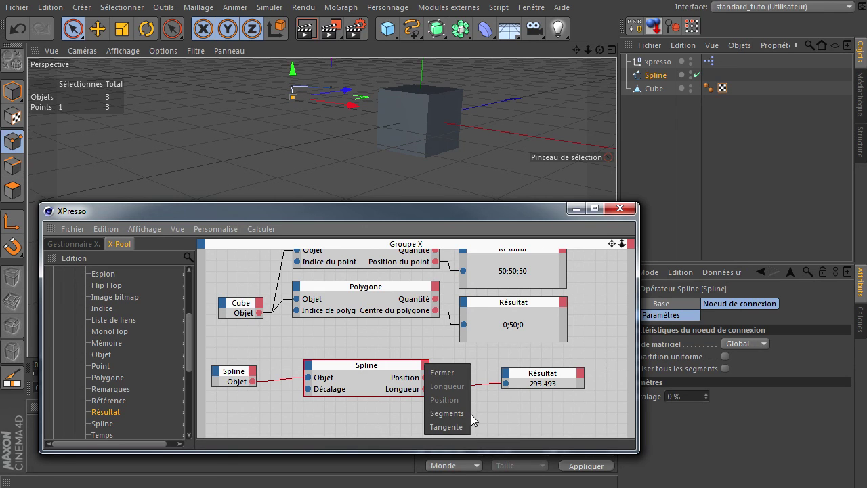
pyautogui.click(522, 424)
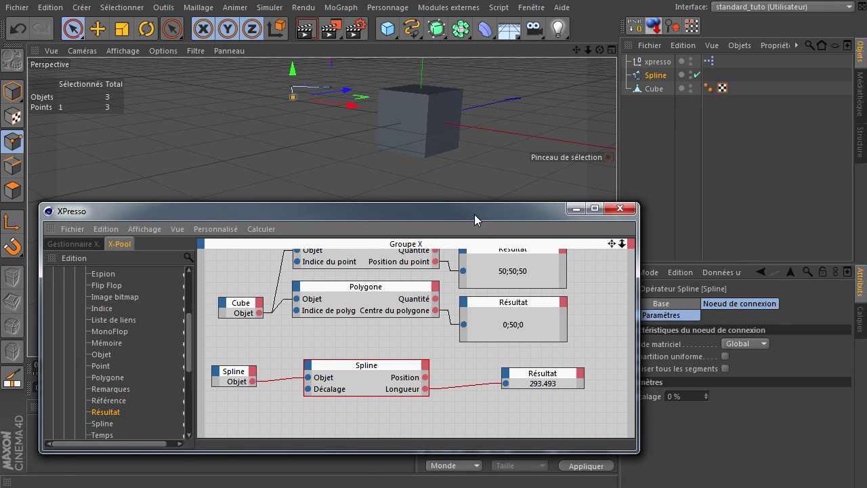
pyautogui.moveTo(475, 205); pyautogui.dragTo(476, 61)
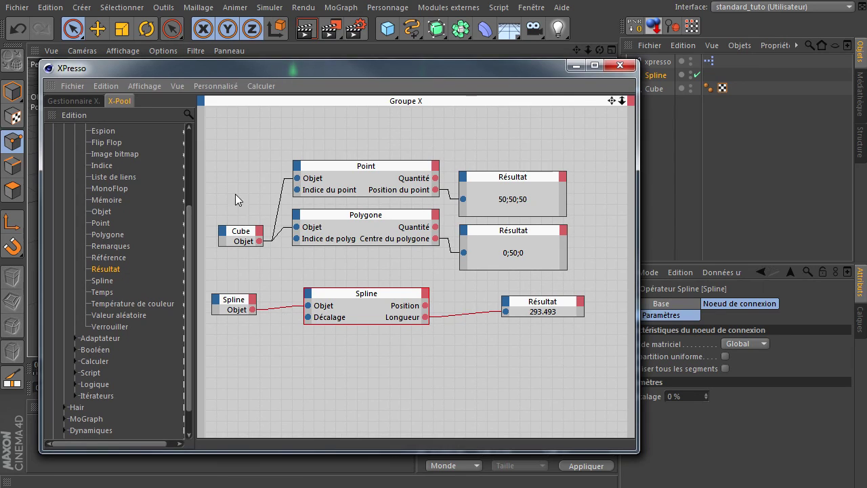
pyautogui.click(422, 353)
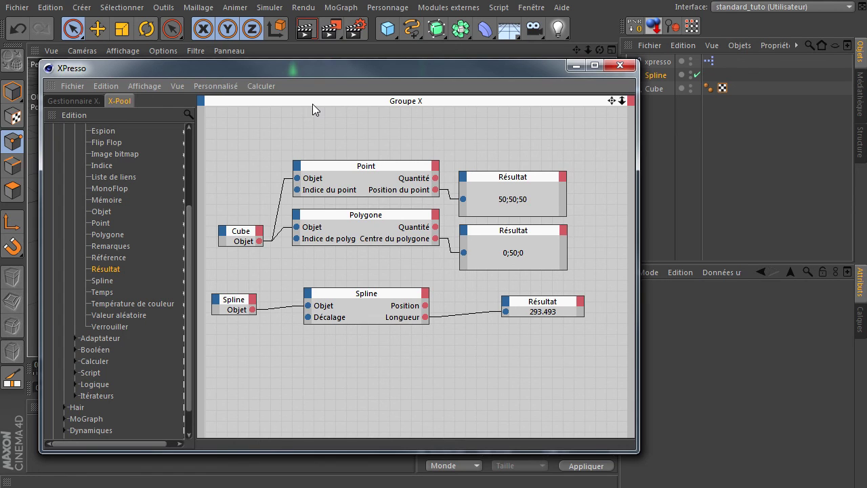
# - Shift all nodes up and right, then raise the Cube node between Point and Polygone
pyautogui.moveTo(246, 136); pyautogui.dragTo(571, 397)
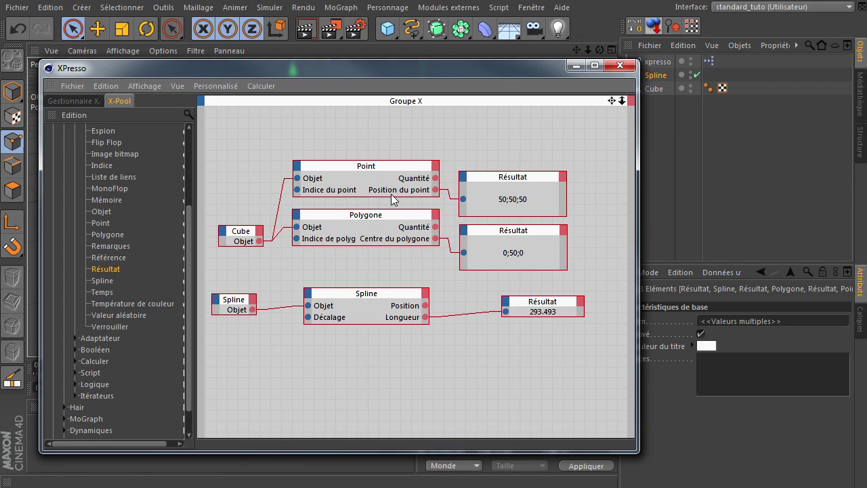
pyautogui.moveTo(384, 166); pyautogui.dragTo(407, 137)
pyautogui.click(426, 368)
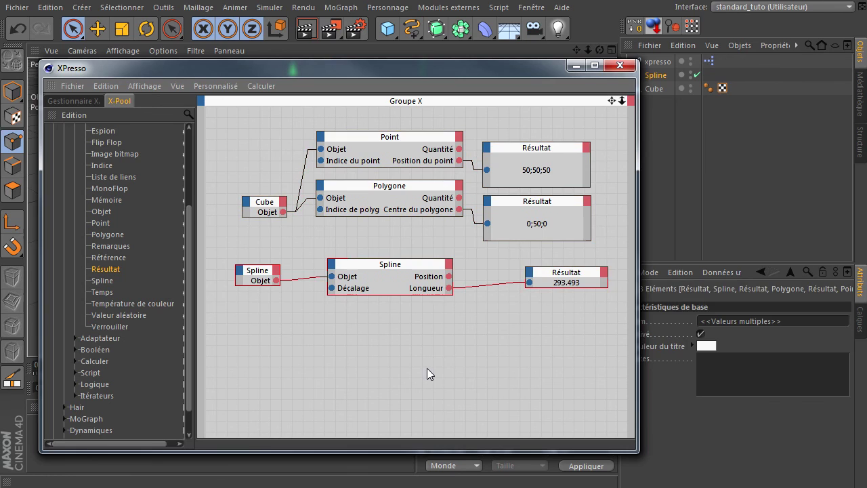
pyautogui.click(386, 146)
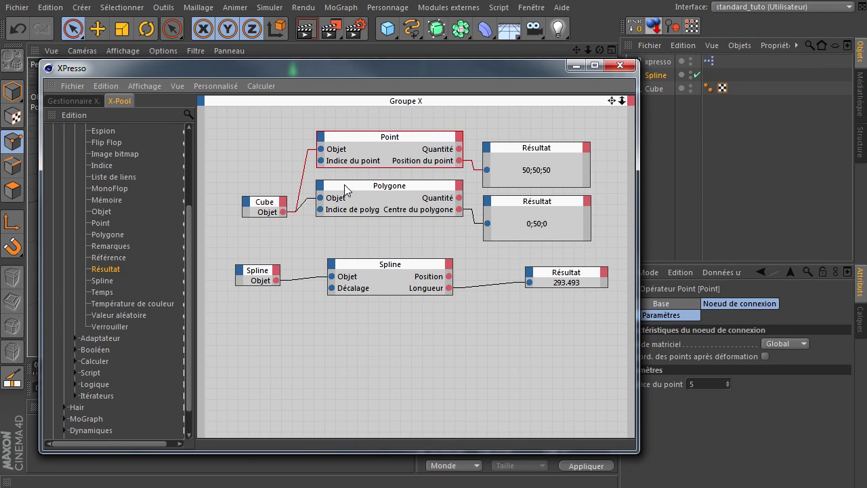
pyautogui.moveTo(264, 204); pyautogui.dragTo(258, 171)
pyautogui.click(393, 199)
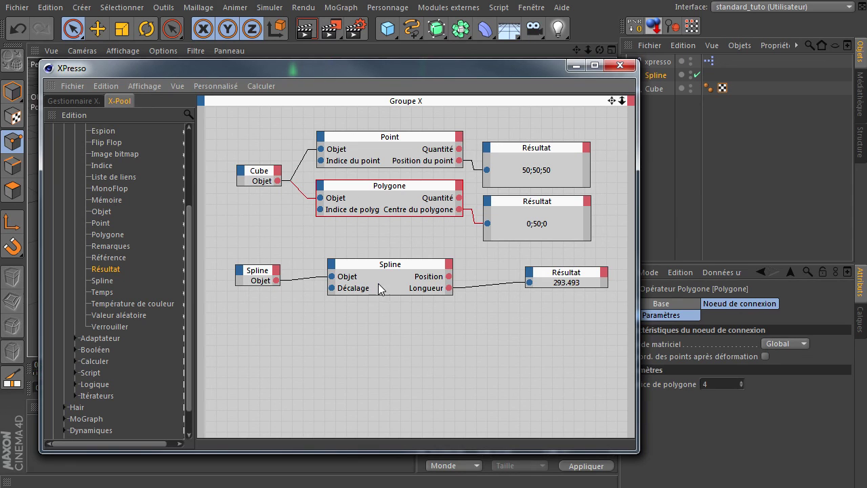
pyautogui.click(399, 278)
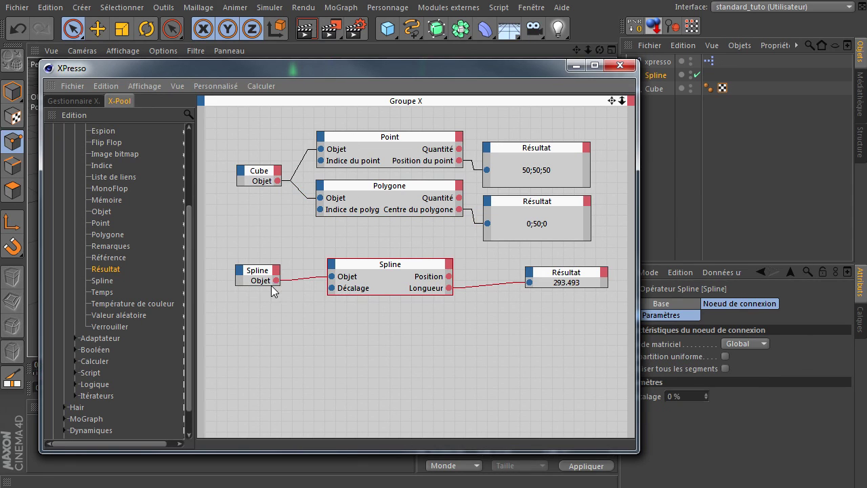